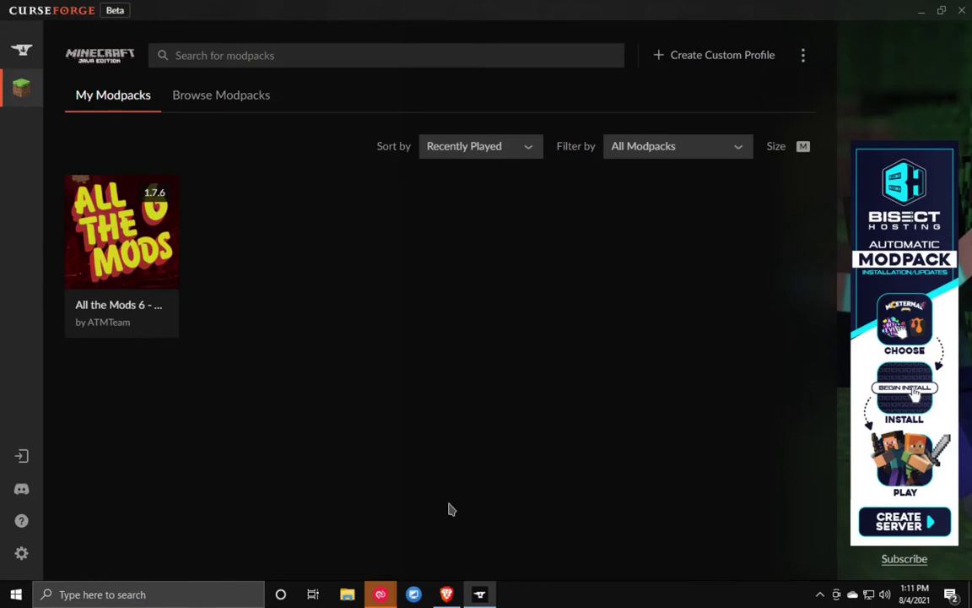
# Step: Open the All the Mods 6 - ATM6 - 1.16.5 instance folder from its CurseForge tile
pyautogui.moveTo(135, 269)
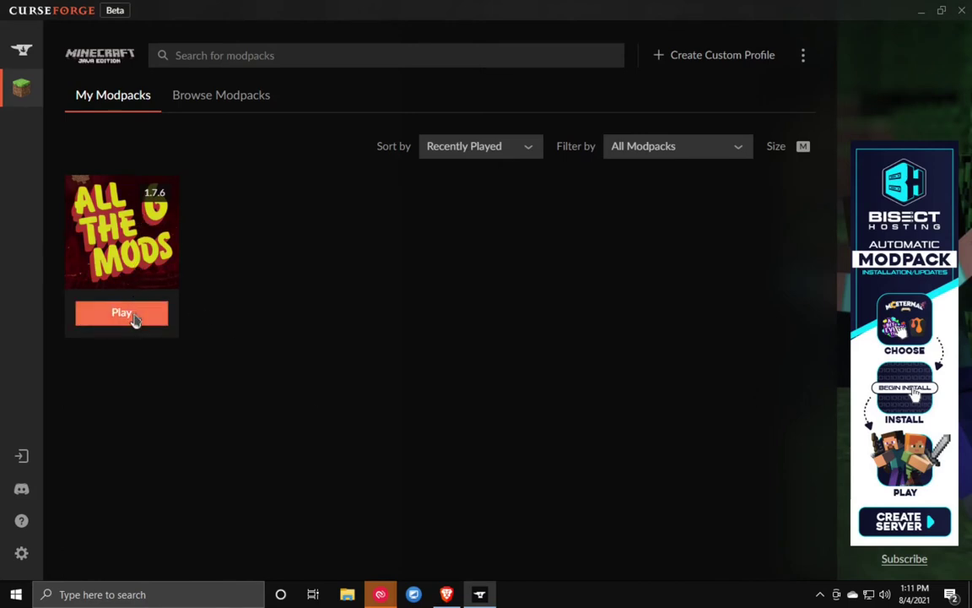
pyautogui.rightClick(118, 218)
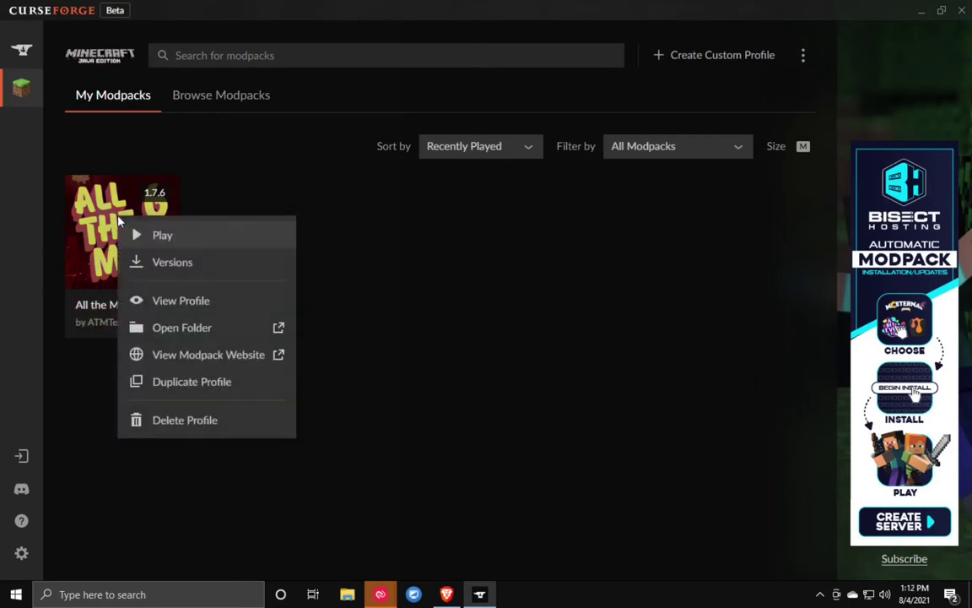
pyautogui.click(181, 327)
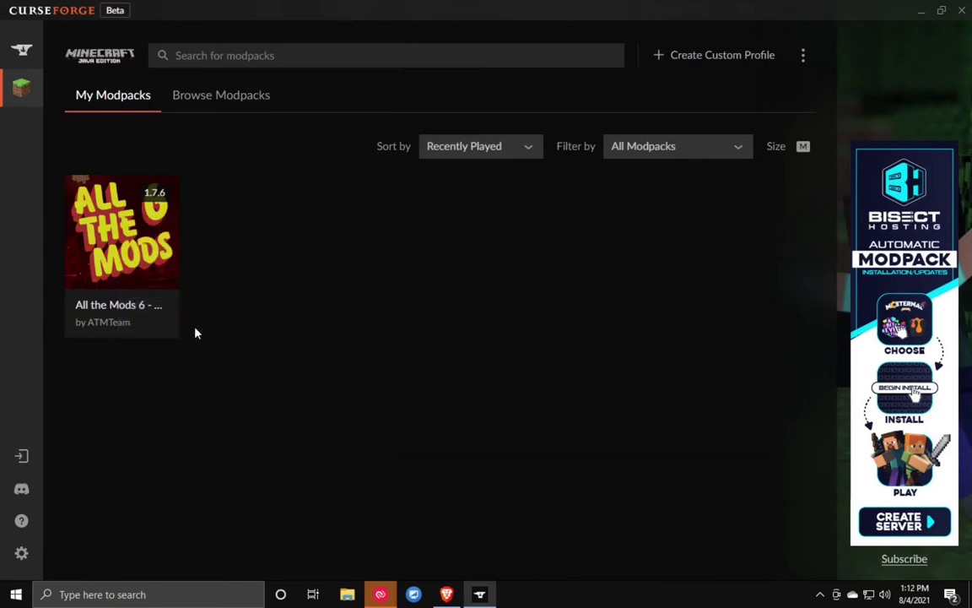
pyautogui.moveTo(167, 341)
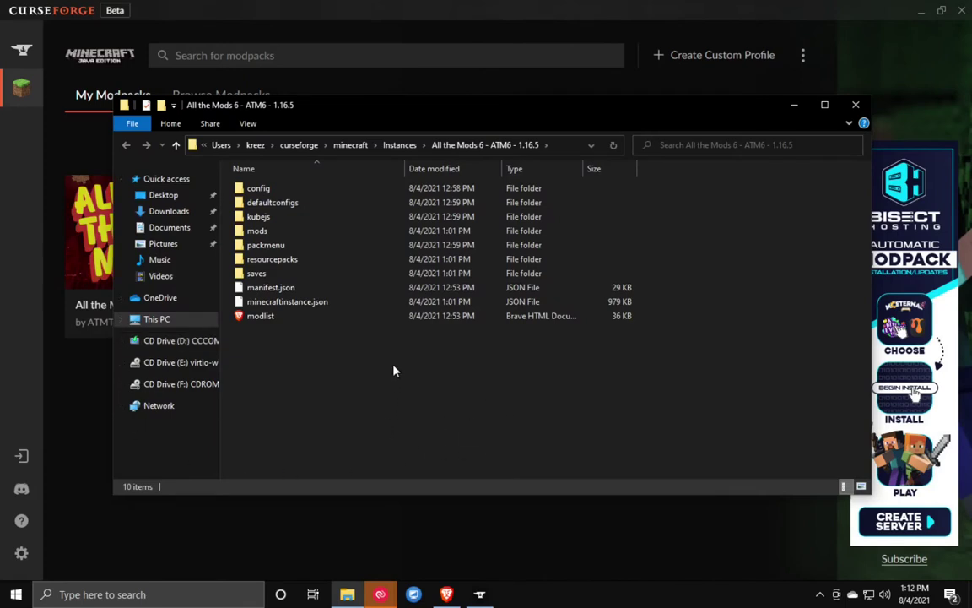
# Step: Select the config, mods and defaultconfigs folders together
pyautogui.click(257, 192)
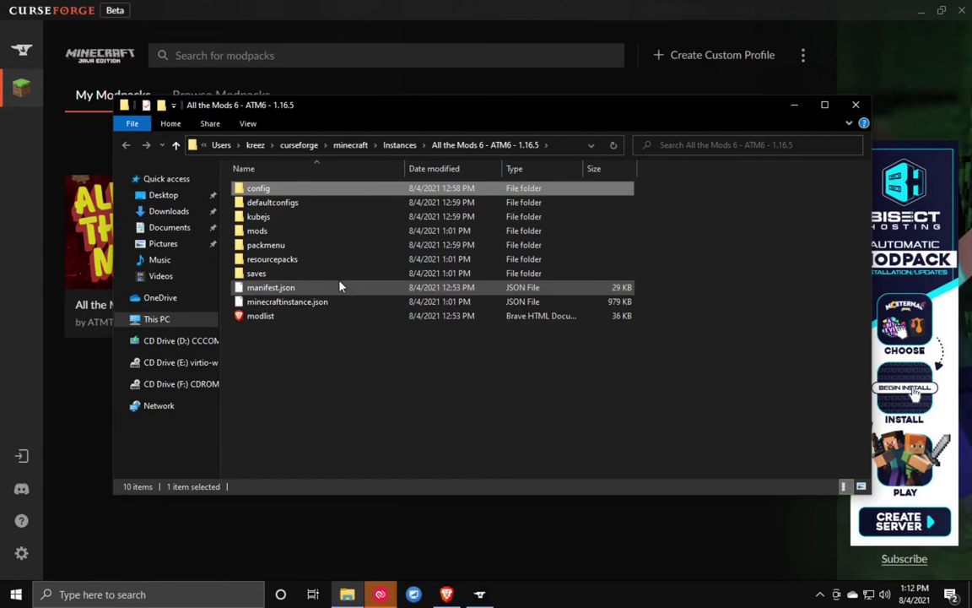
pyautogui.keyDown('ctrl'); pyautogui.click(283, 231); pyautogui.keyUp('ctrl')
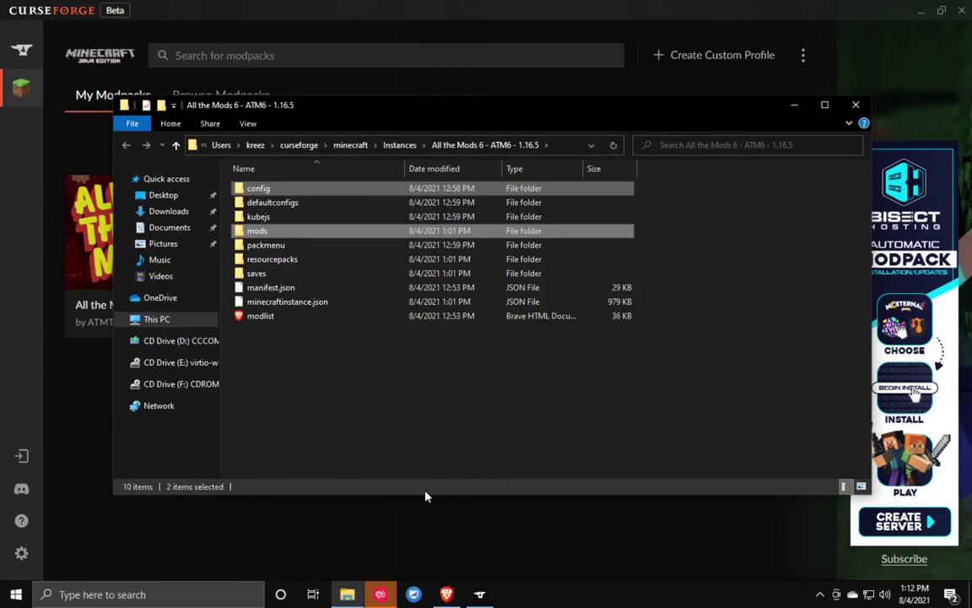
pyautogui.keyDown('ctrl'); pyautogui.click(292, 207); pyautogui.keyUp('ctrl')
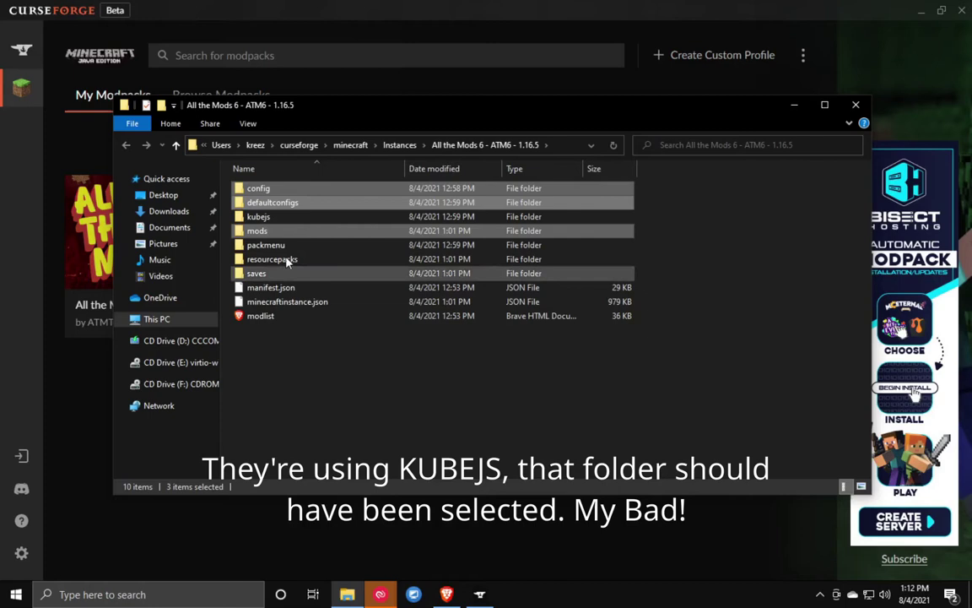
# Step: Send the config, defaultconfigs and mods folders to one Compressed (zipped) folder
pyautogui.rightClick(297, 190)
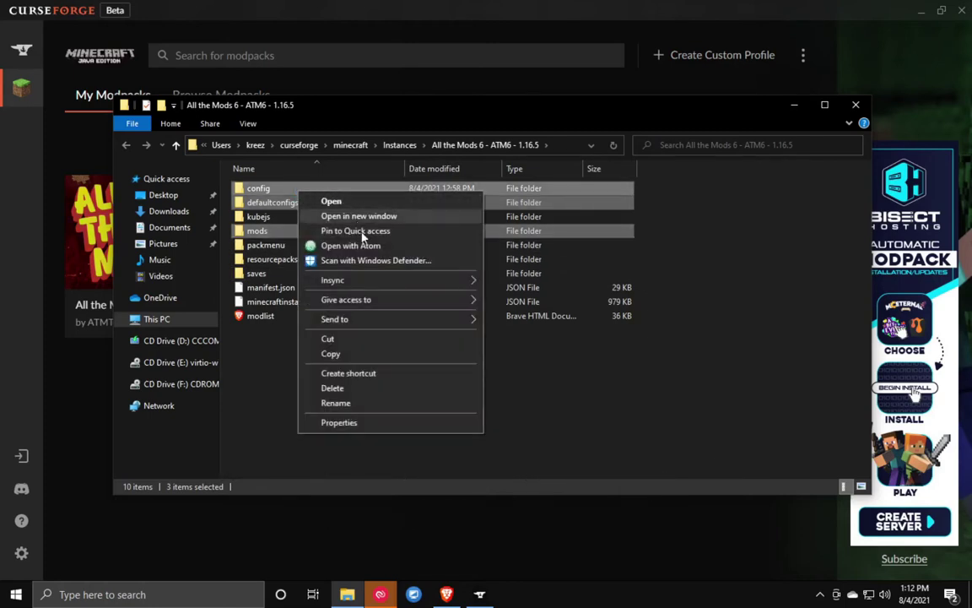
pyautogui.moveTo(379, 321)
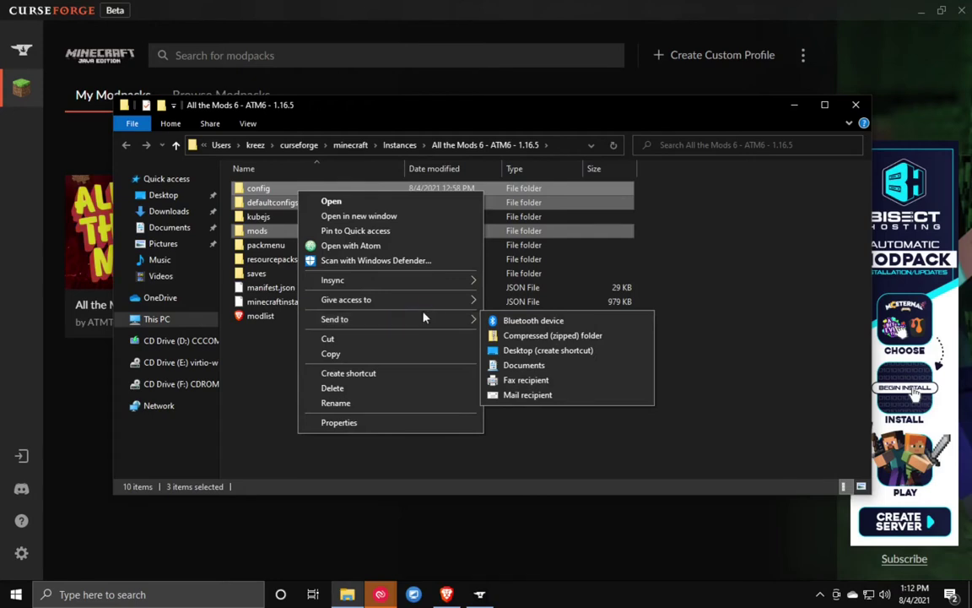
pyautogui.click(542, 339)
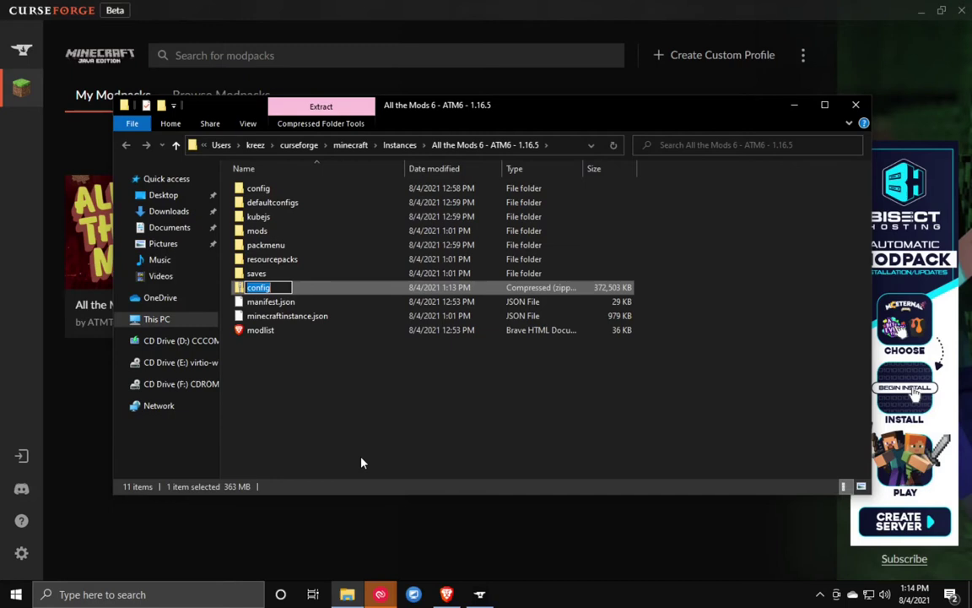
# Step: Name the new zip 'whatever', widen the Type column, and reselect the zip to inspect it
pyautogui.write('whatever')
pyautogui.press('Return')
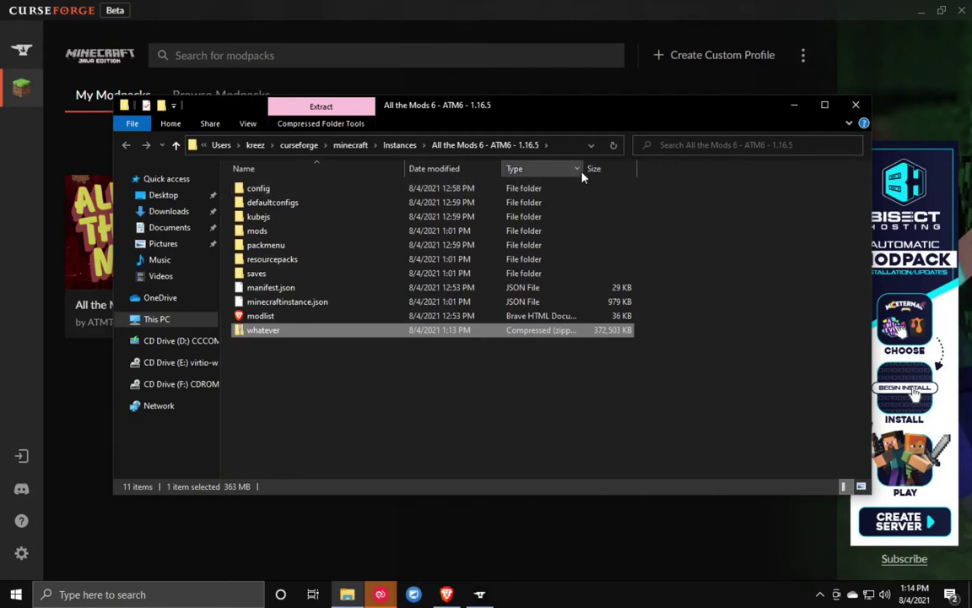
pyautogui.moveTo(585, 168); pyautogui.dragTo(637, 171)
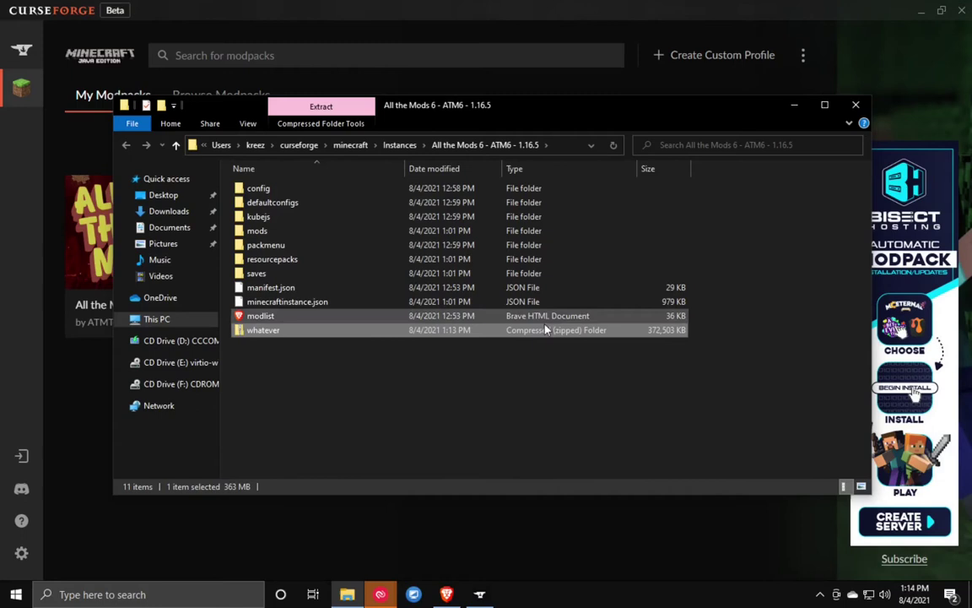
pyautogui.click(490, 420)
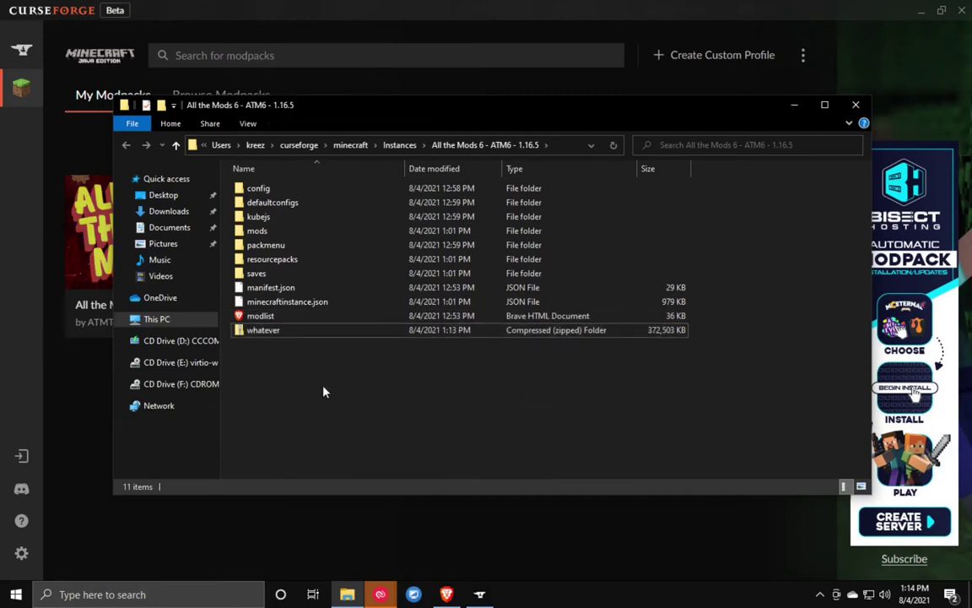
pyautogui.click(274, 335)
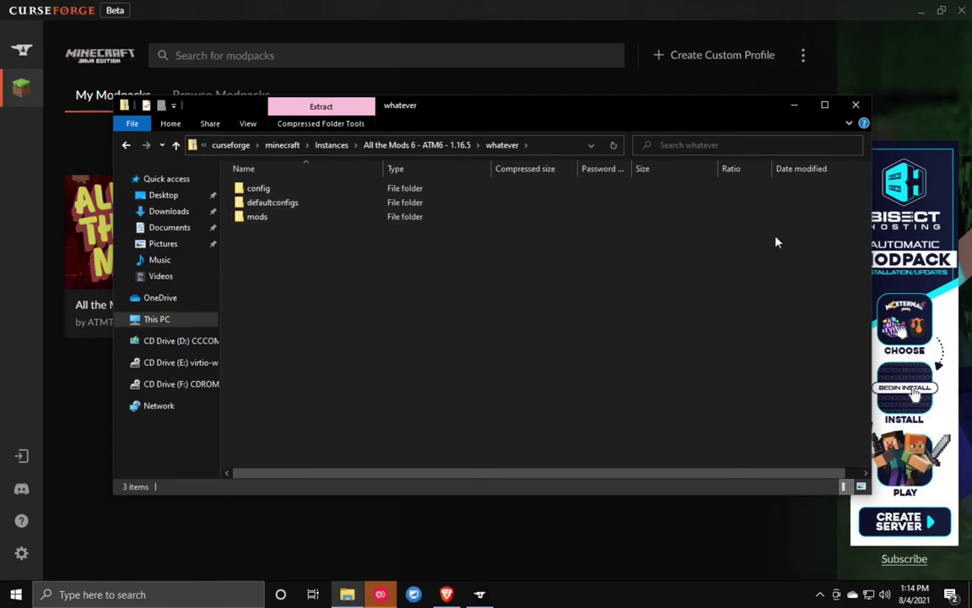
# Step: Close the zip view and CurseForge, check the empty server File Manager, then reopen Documents in Explorer
pyautogui.click(855, 104)
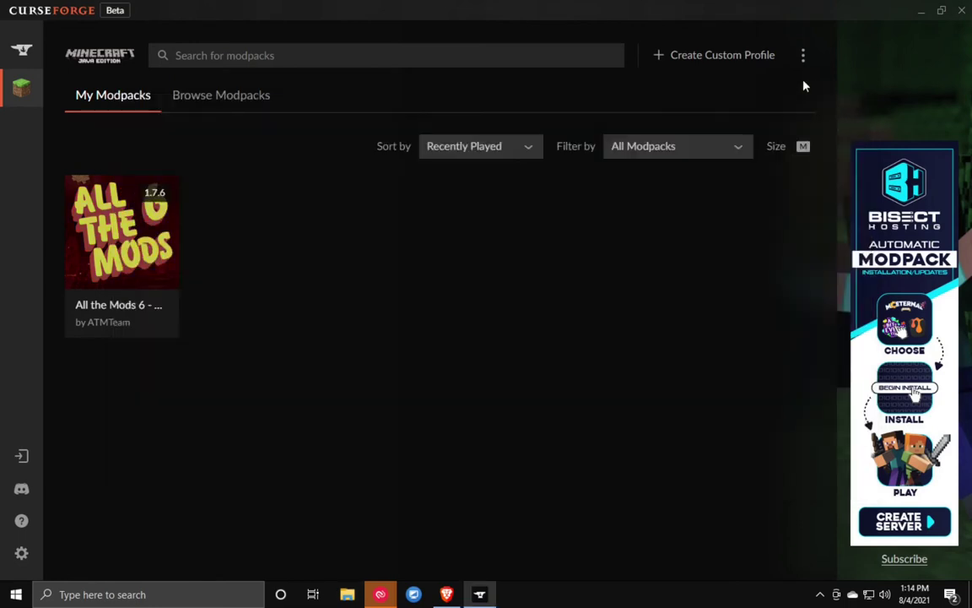
pyautogui.click(959, 12)
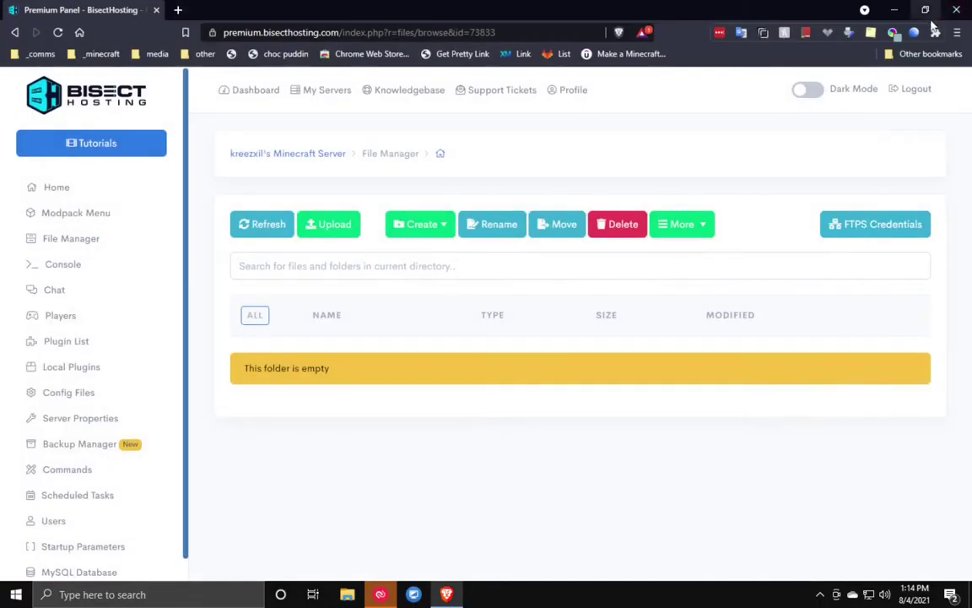
pyautogui.click(342, 454)
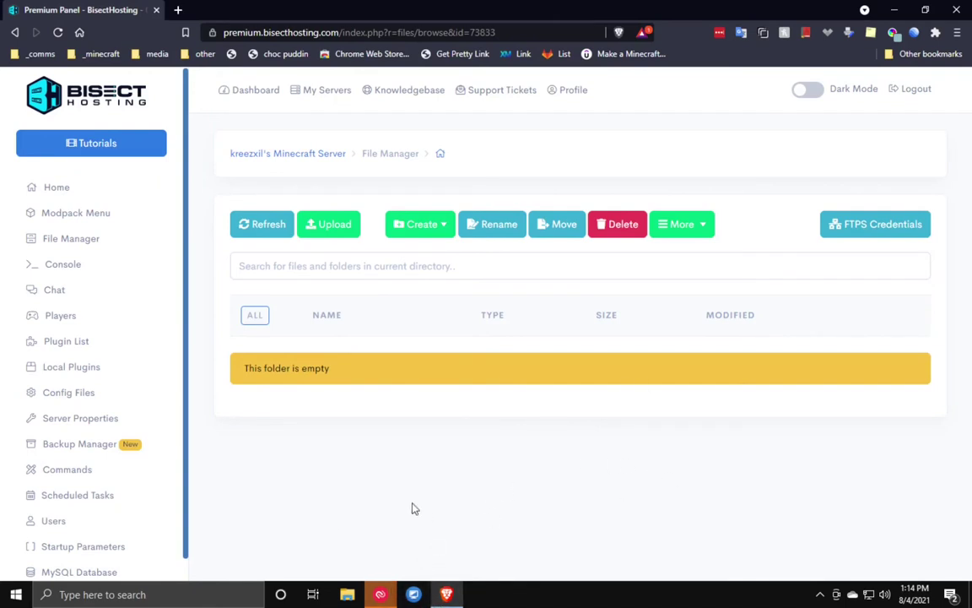
pyautogui.click(348, 595)
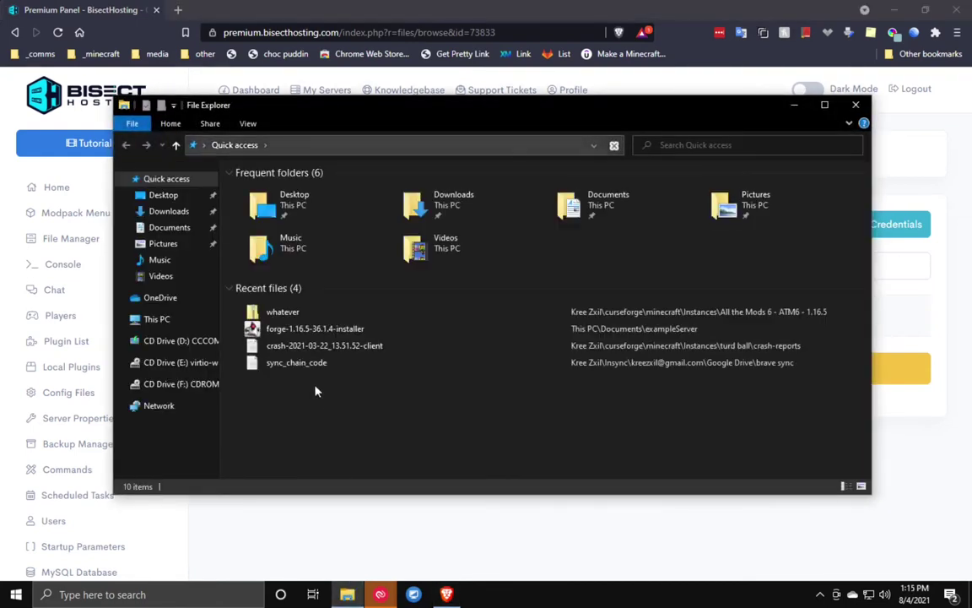
pyautogui.click(165, 229)
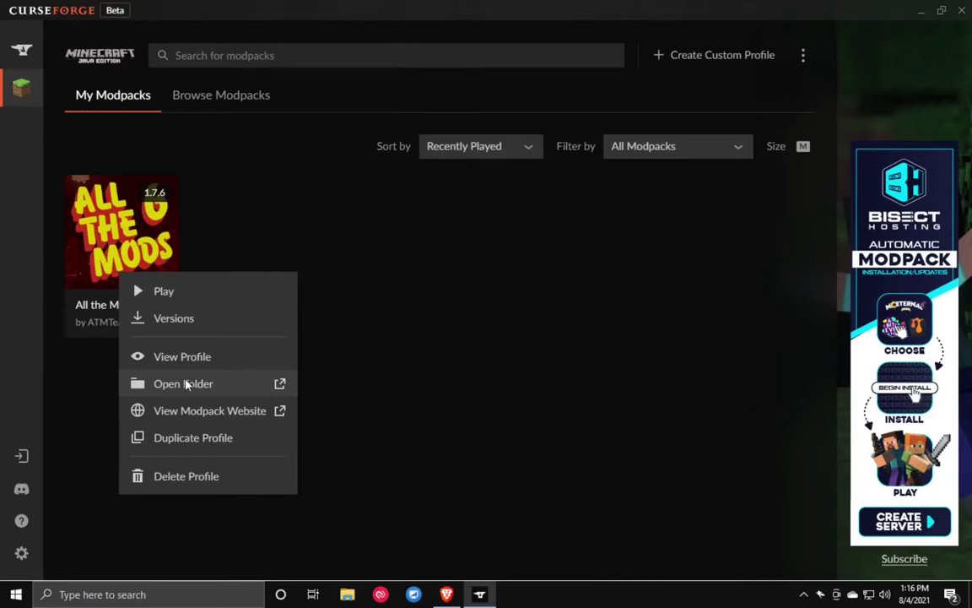
# Step: Open the modpack's folder on disk and go up to the minecraft folder
pyautogui.click(186, 384)
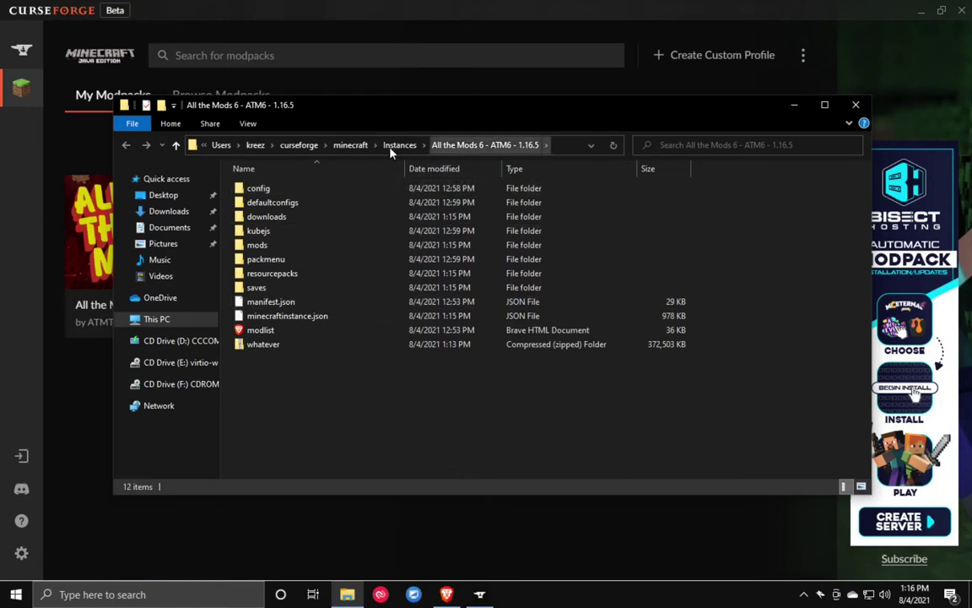
pyautogui.moveTo(396, 150); pyautogui.dragTo(163, 439)
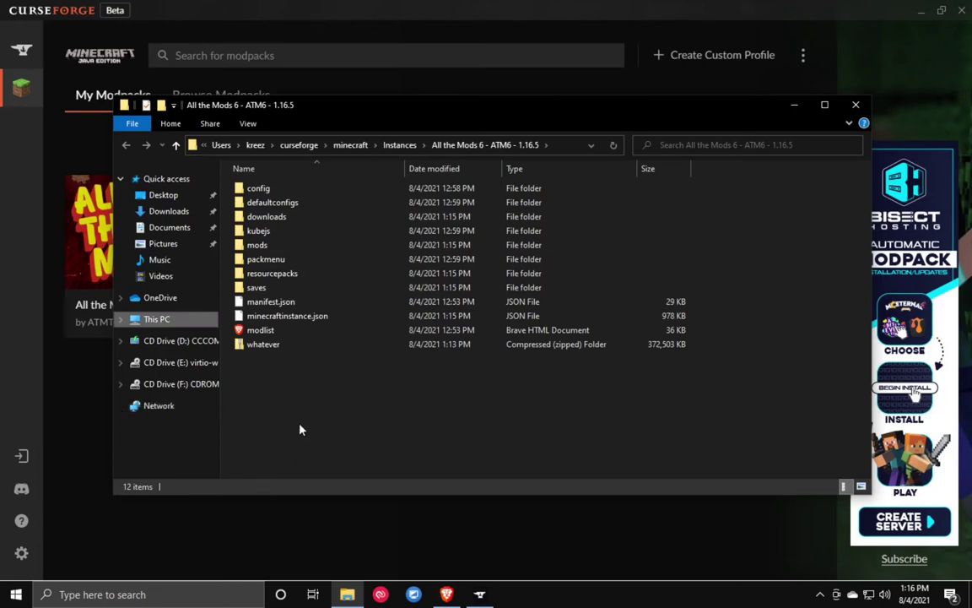
pyautogui.click(351, 145)
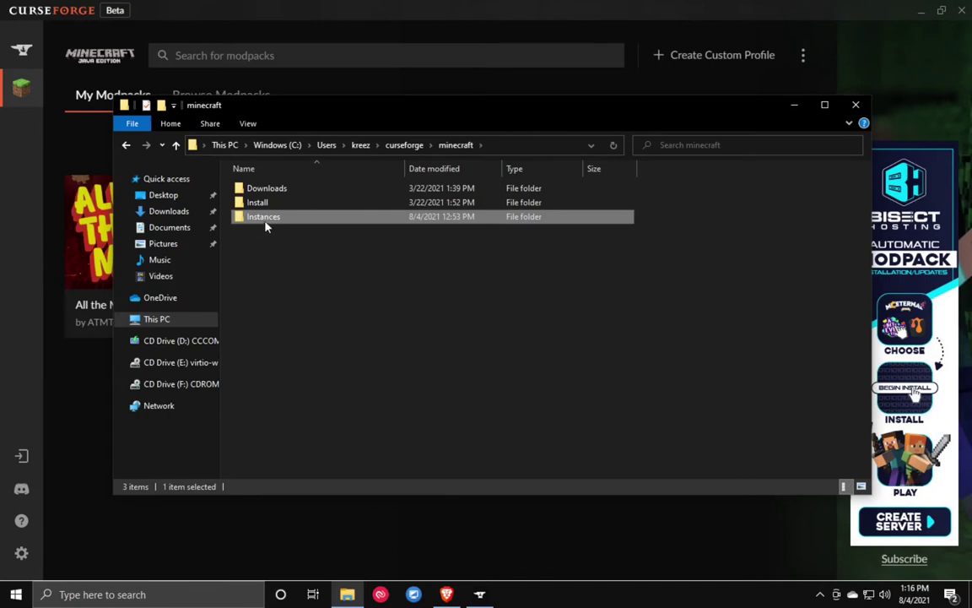
# Step: Pin Instances to Quick access and open the All the Mods 6 - ATM6 - 1.16.5 folder
pyautogui.rightClick(266, 220)
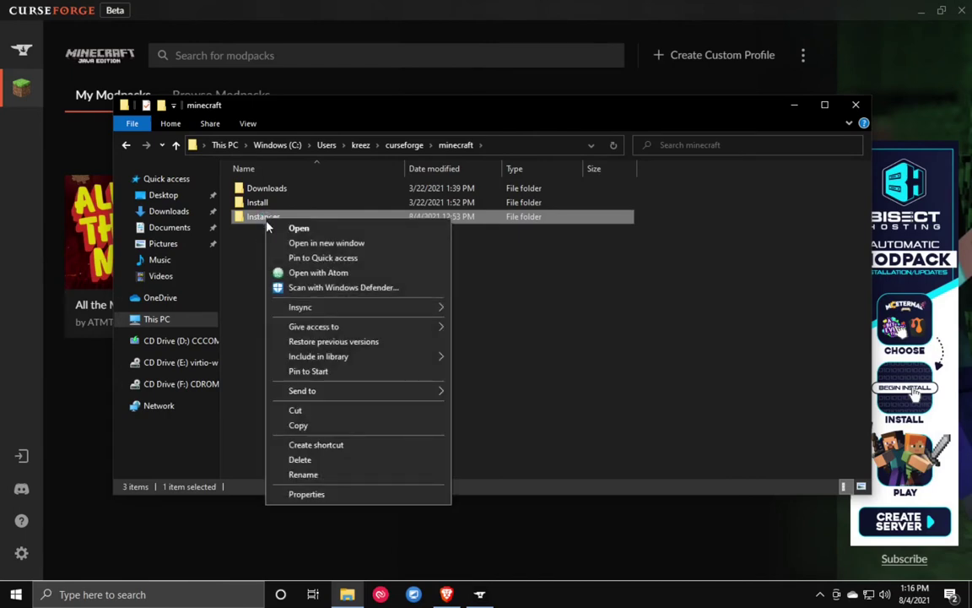
pyautogui.click(342, 260)
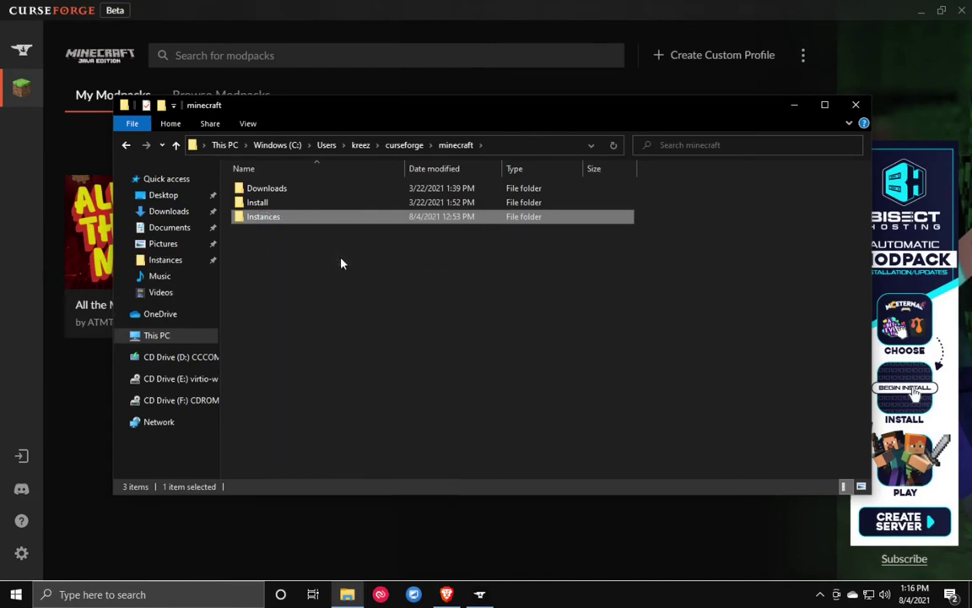
pyautogui.click(180, 262)
pyautogui.click(302, 189)
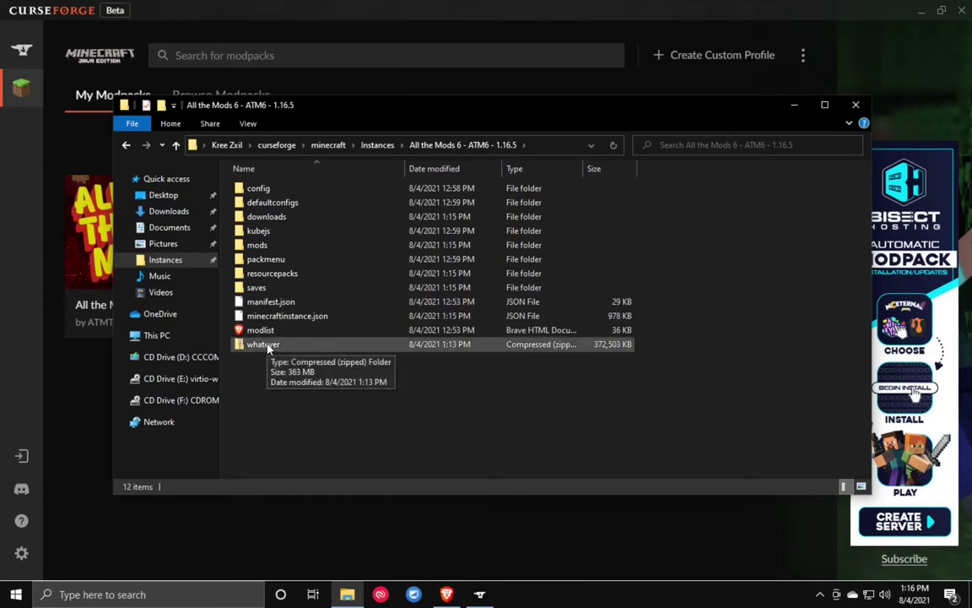
# Step: Drag whatever.zip from File Explorer into the File Manager upload area until it shows Complete
pyautogui.moveTo(268, 346); pyautogui.dragTo(470, 413)
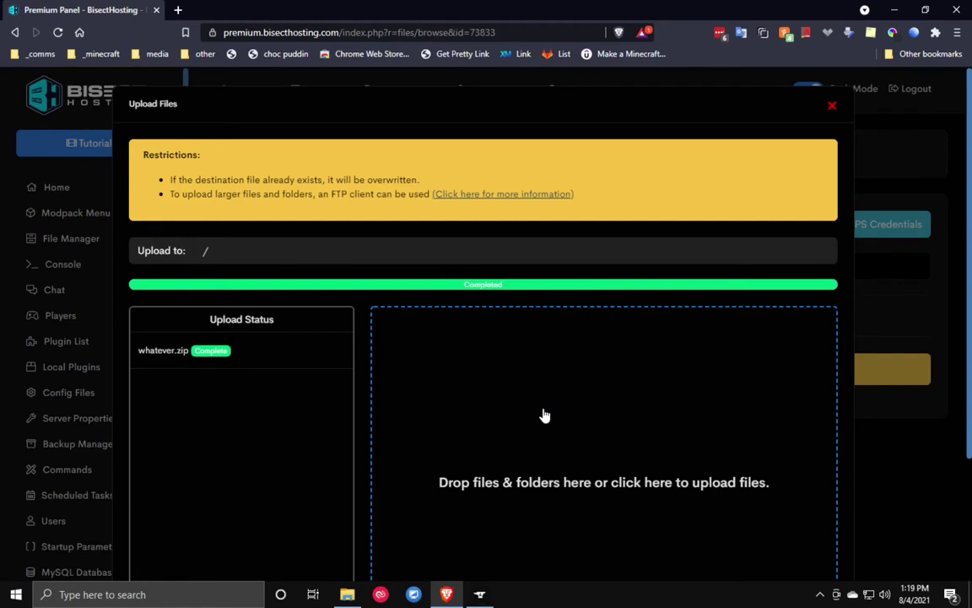
# Step: Unarchive whatever.zip into the server root (/) using More > Unarchive
pyautogui.click(832, 109)
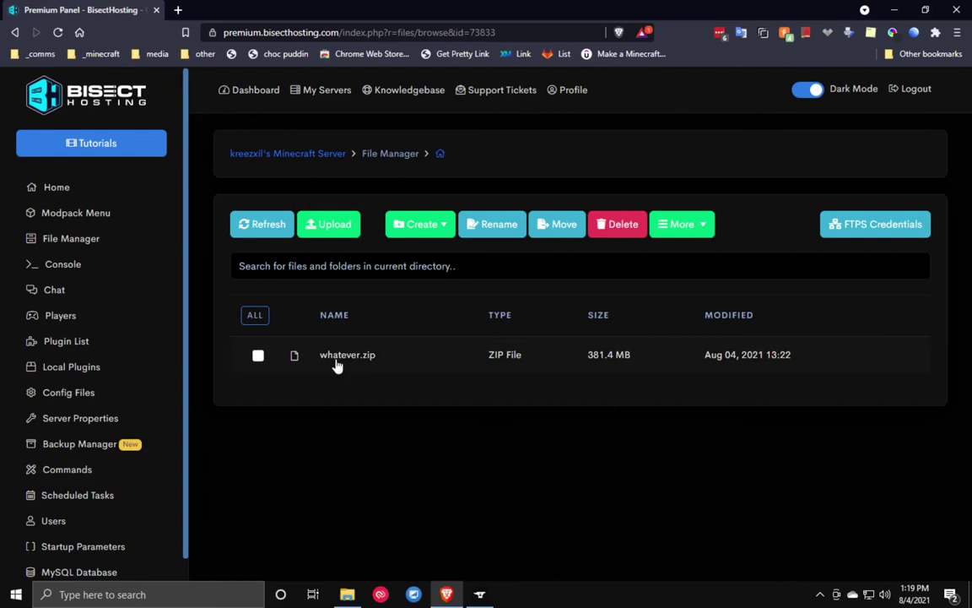
pyautogui.click(258, 356)
pyautogui.click(704, 226)
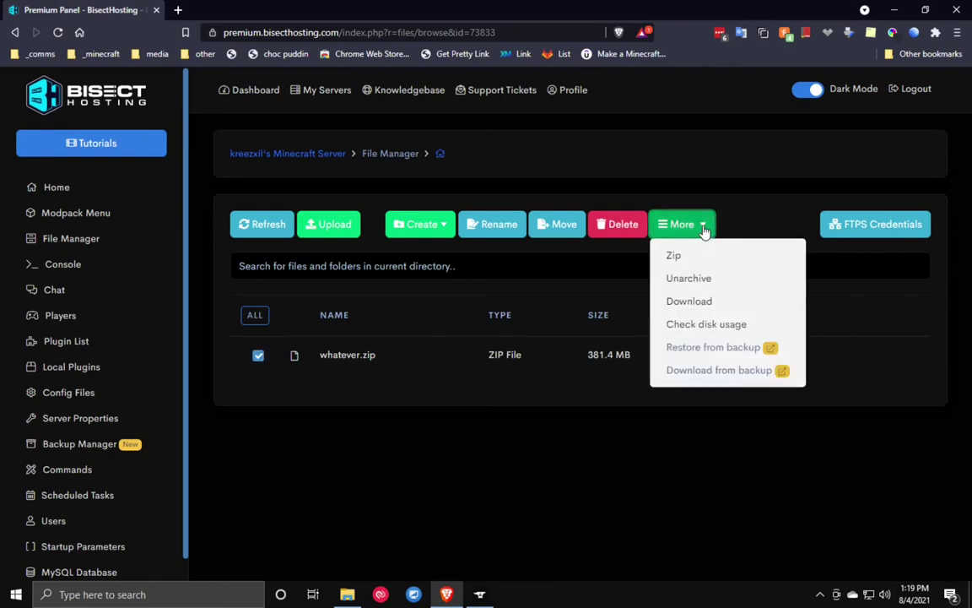
pyautogui.click(703, 278)
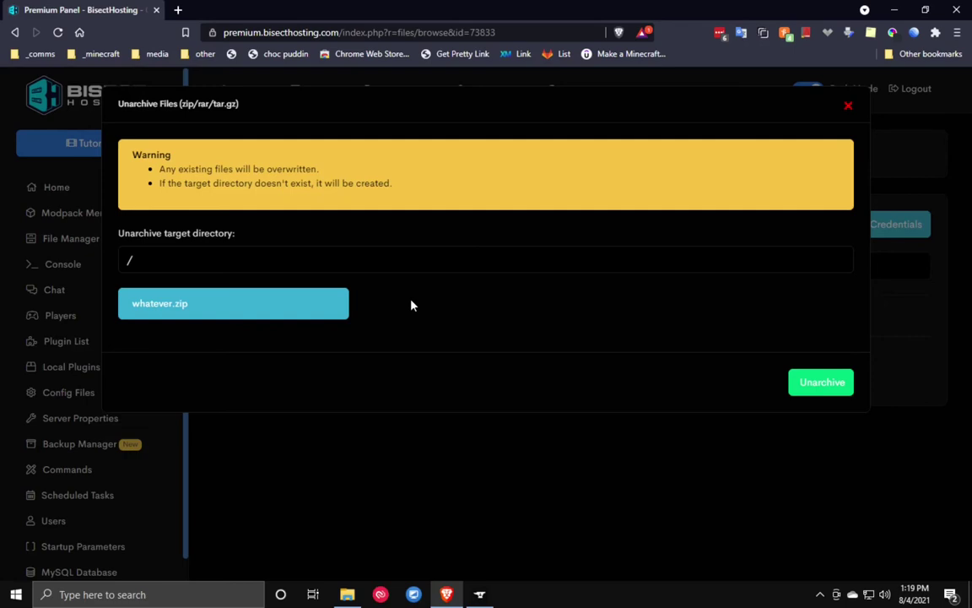
pyautogui.click(803, 393)
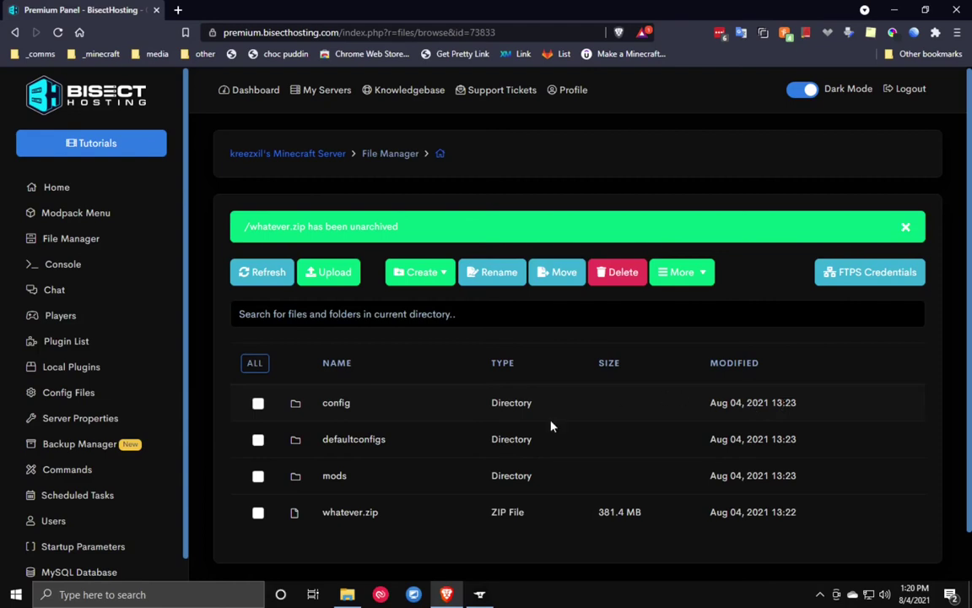
# Step: Delete whatever.zip from the server root and dismiss the deletion report
pyautogui.click(258, 513)
pyautogui.click(635, 276)
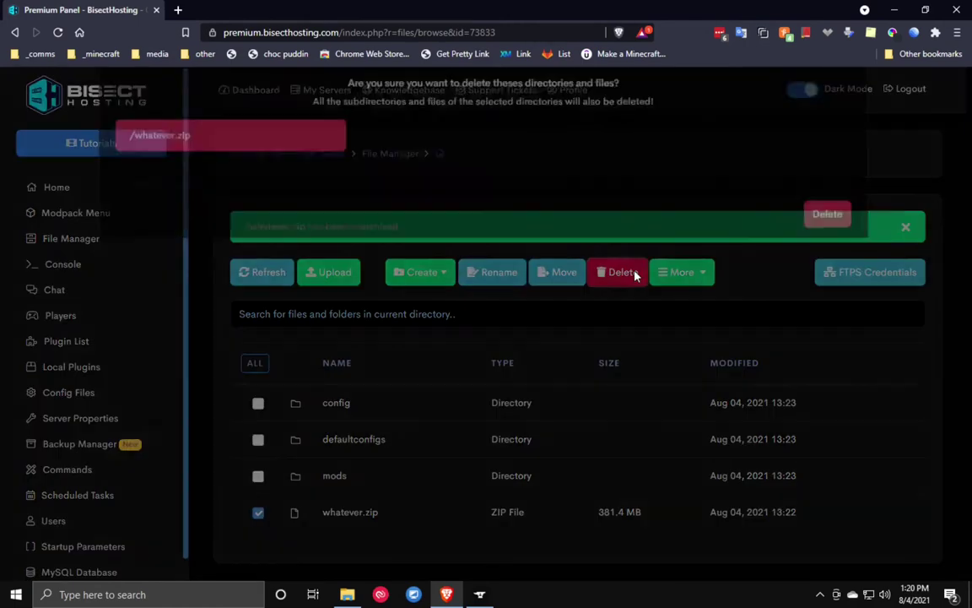
pyautogui.click(816, 279)
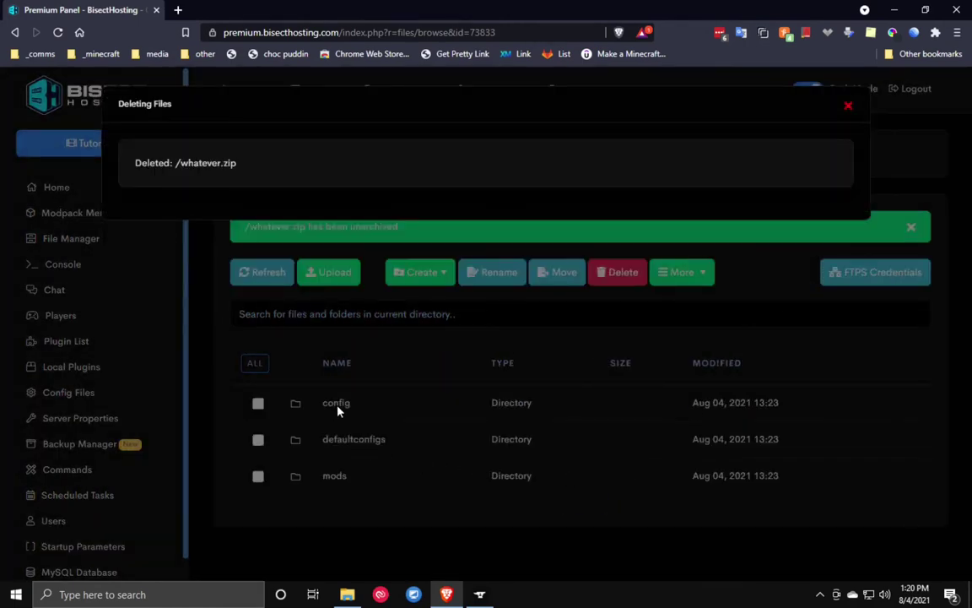
pyautogui.click(849, 109)
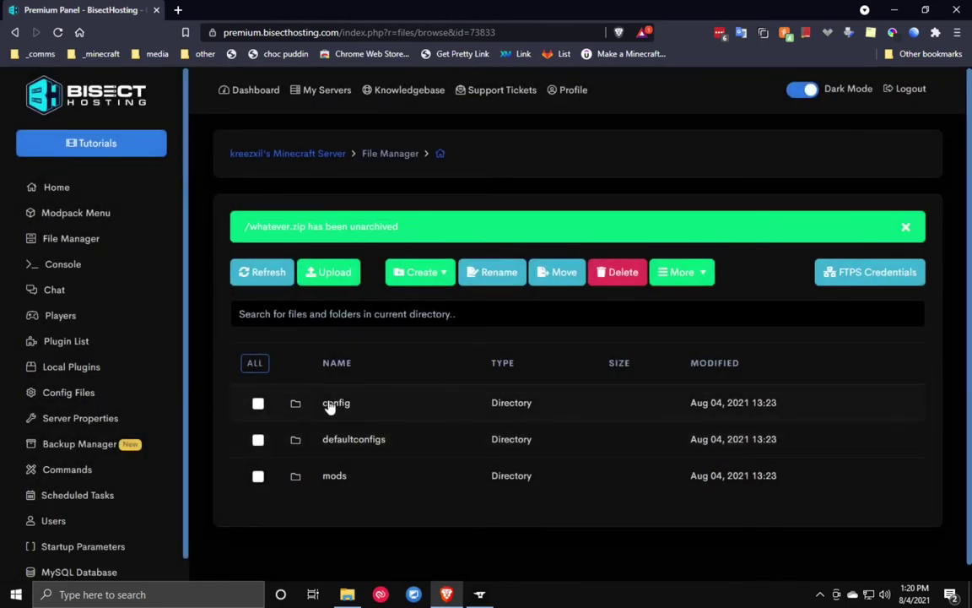
# Step: Open the server's config folder and browse its mod subfolders like apotheosis, biomesoplenty and byg
pyautogui.doubleClick(330, 403)
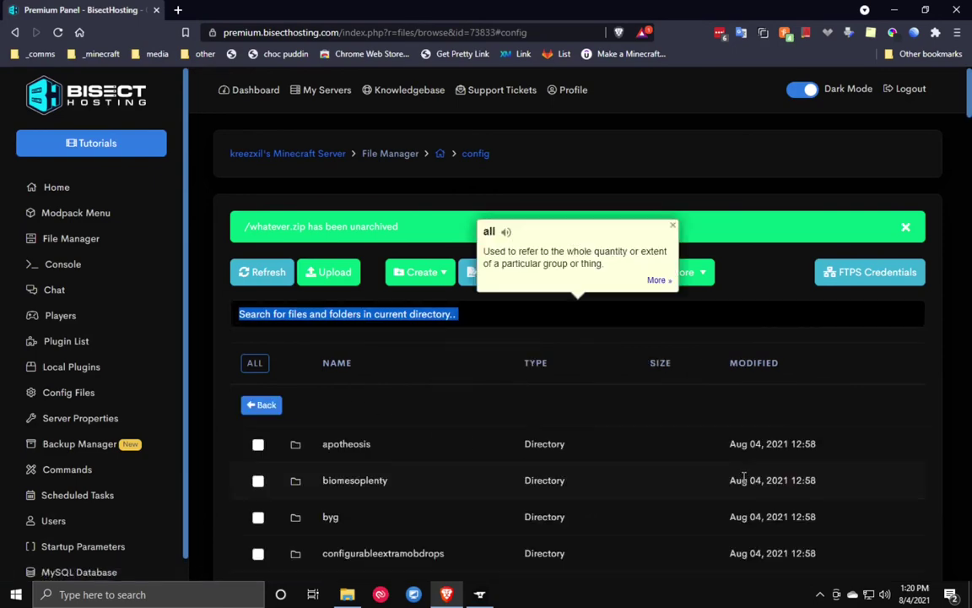
pyautogui.scroll(-5, 675, 460)
pyautogui.scroll(-20, 637, 448)
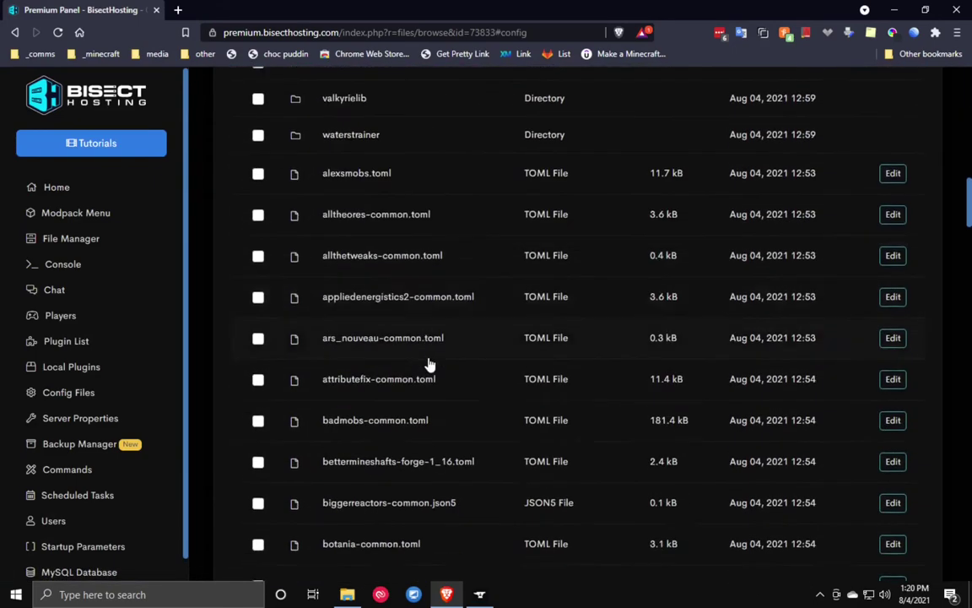
pyautogui.scroll(-15, 432, 460)
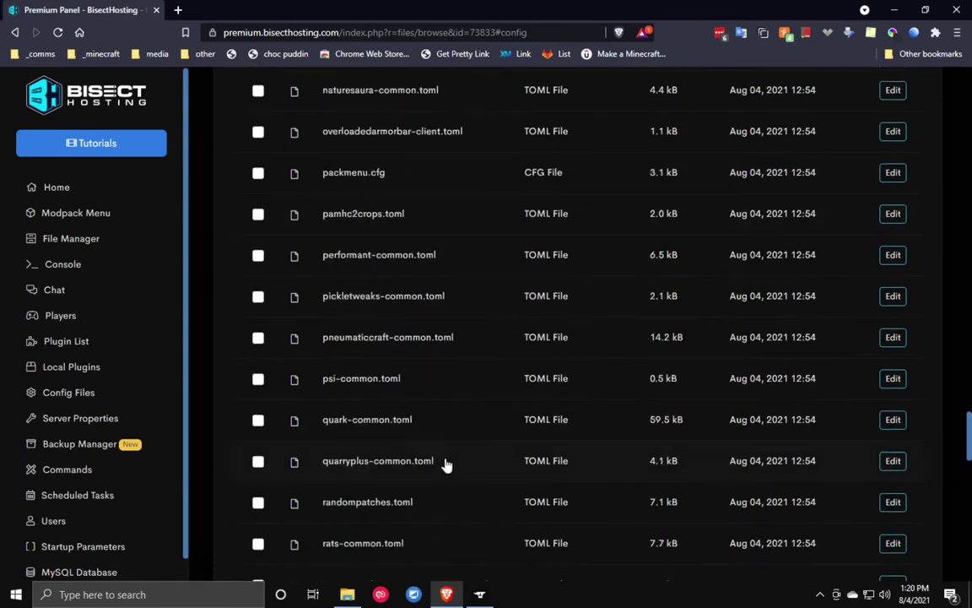
pyautogui.scroll(20, 471, 390)
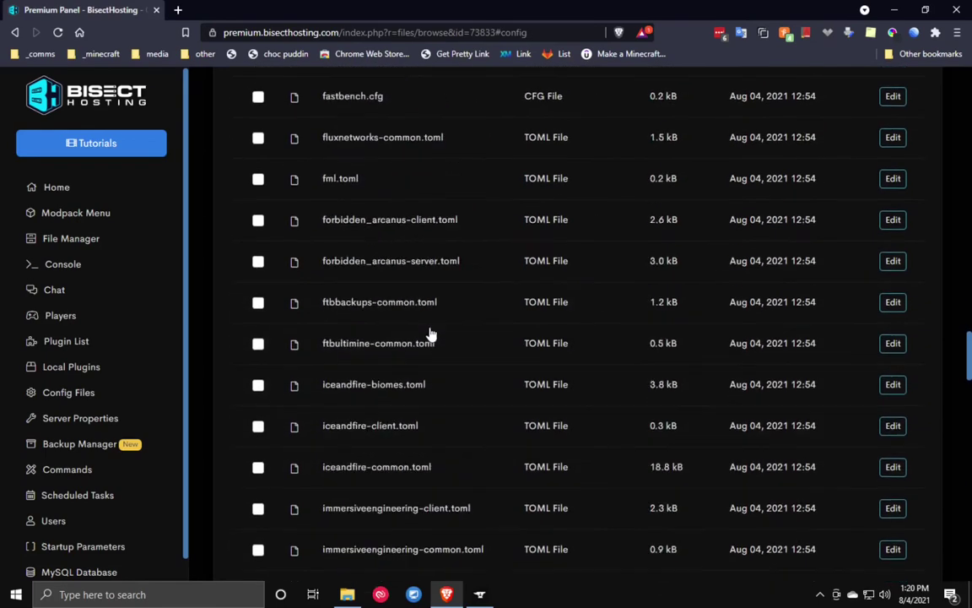
pyautogui.scroll(15, 415, 305)
pyautogui.doubleClick(413, 303)
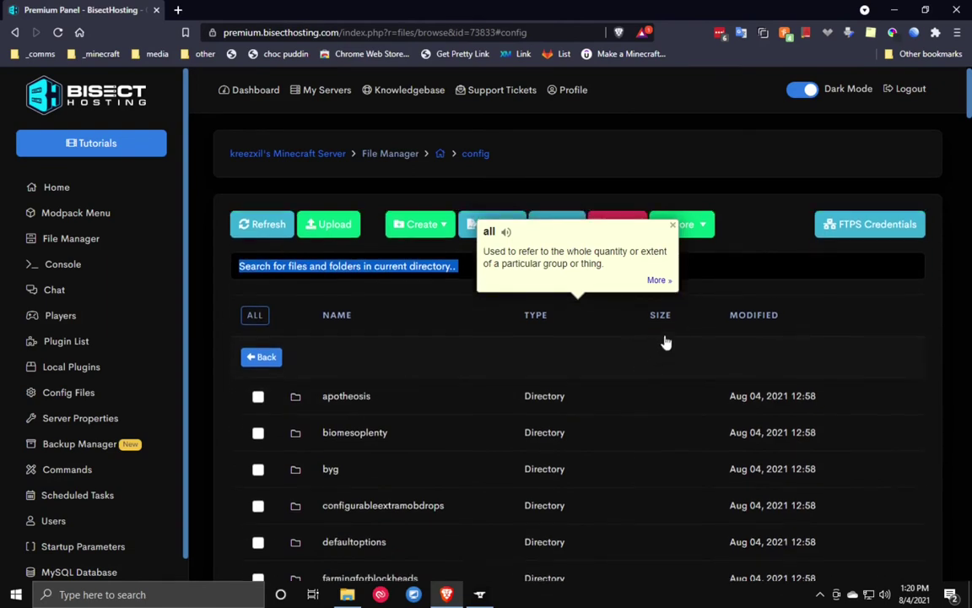
pyautogui.click(671, 227)
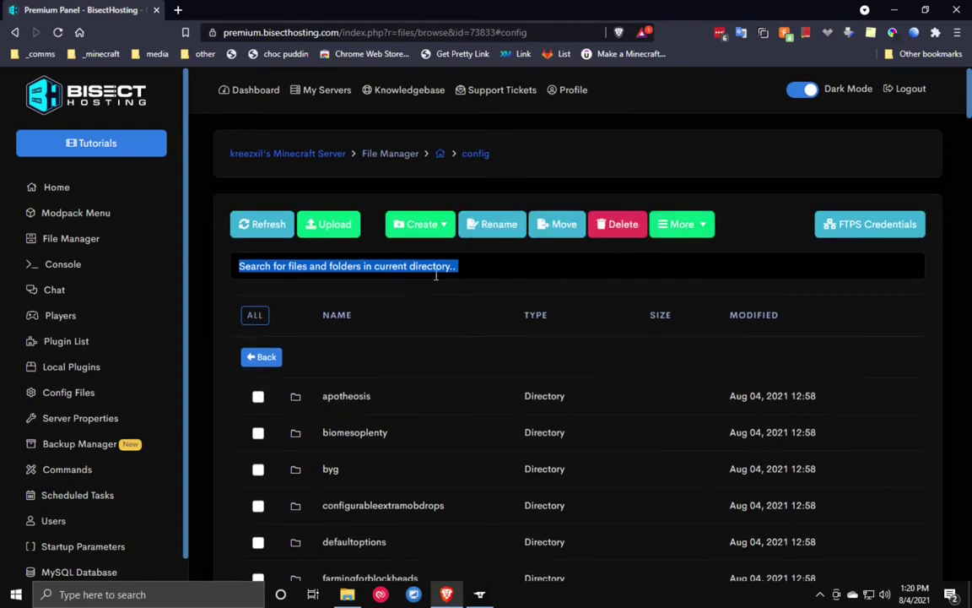
pyautogui.click(532, 270)
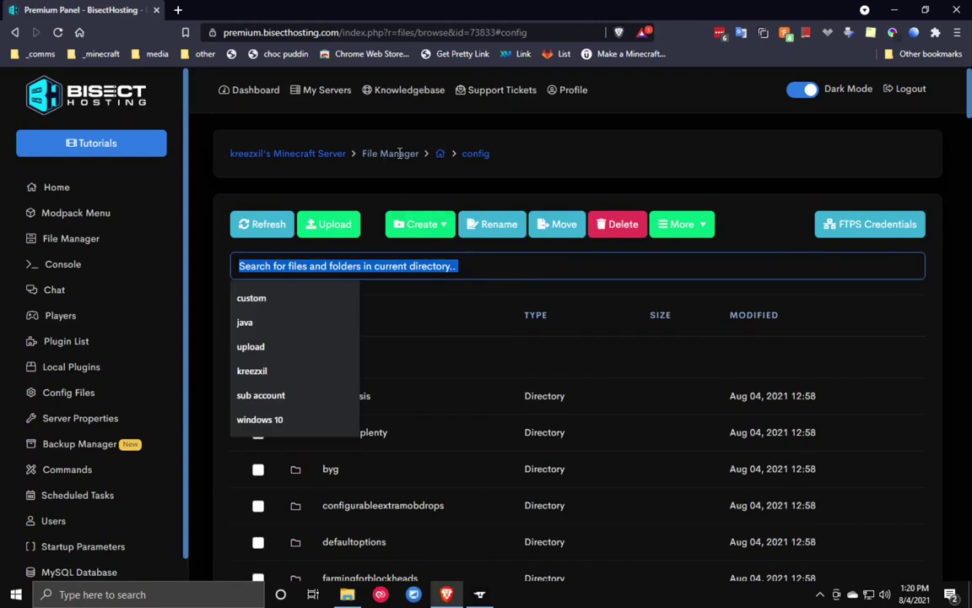
pyautogui.click(440, 153)
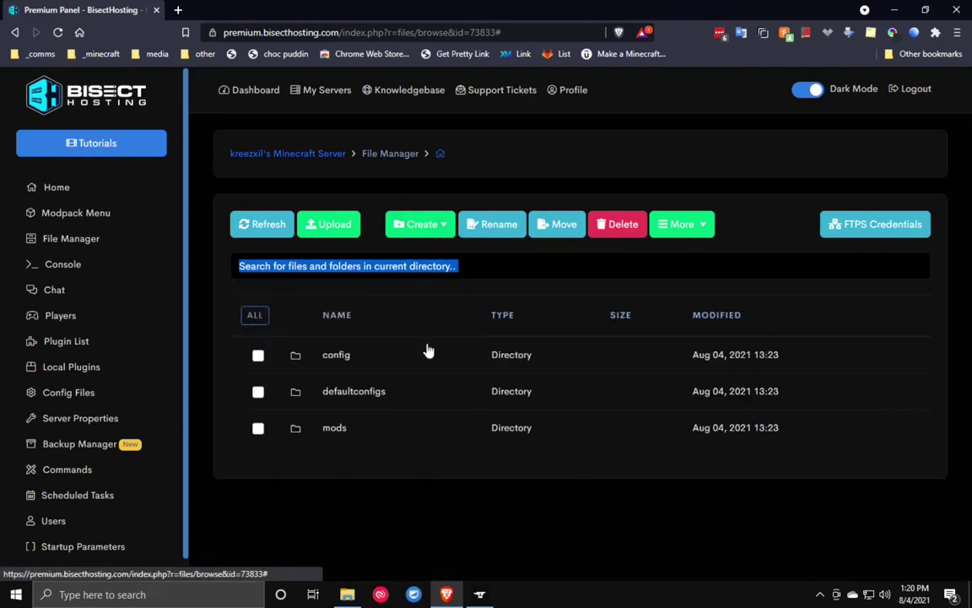
pyautogui.click(369, 392)
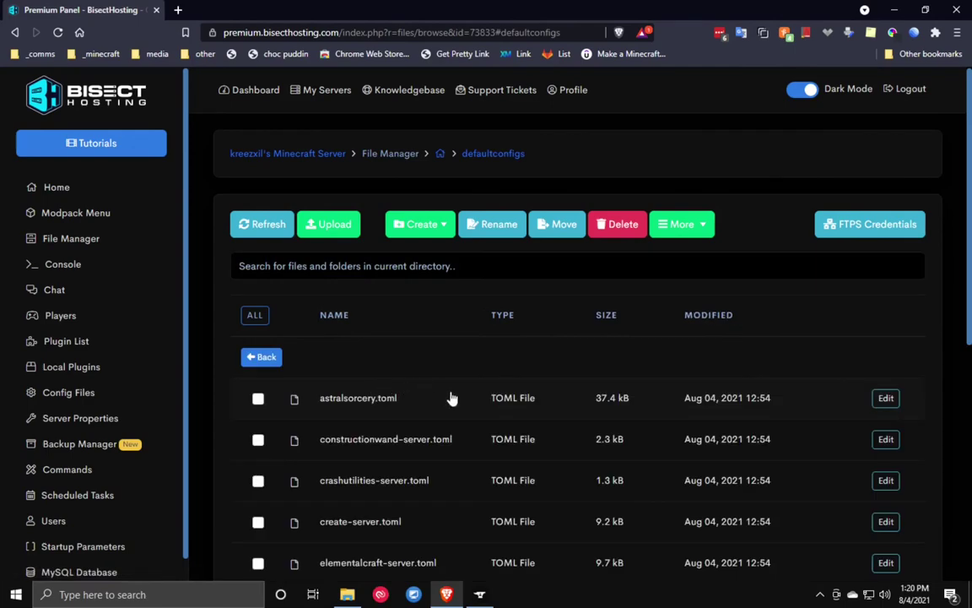
pyautogui.scroll(-5, 454, 405)
pyautogui.scroll(5, 456, 414)
pyautogui.click(440, 153)
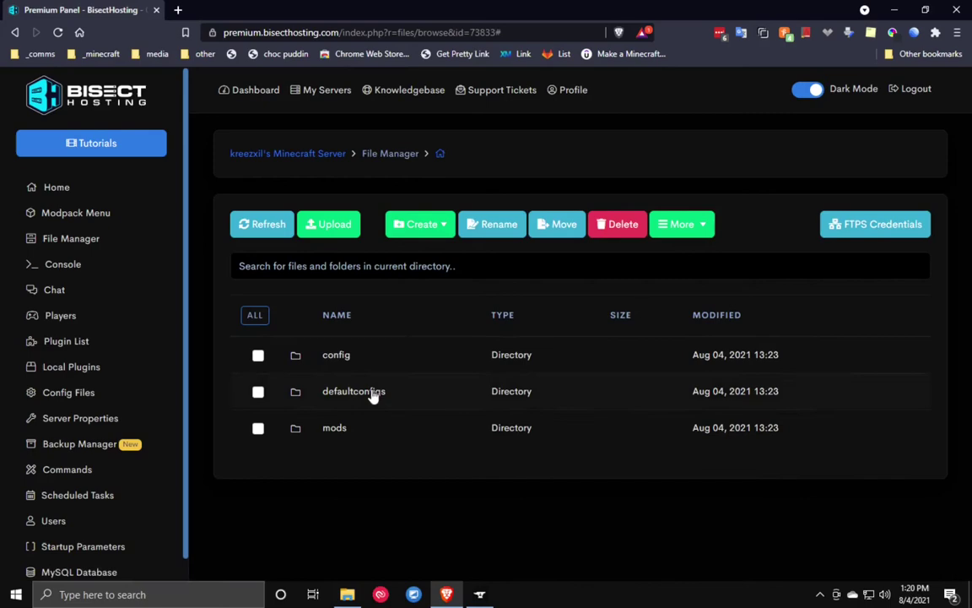
pyautogui.click(335, 428)
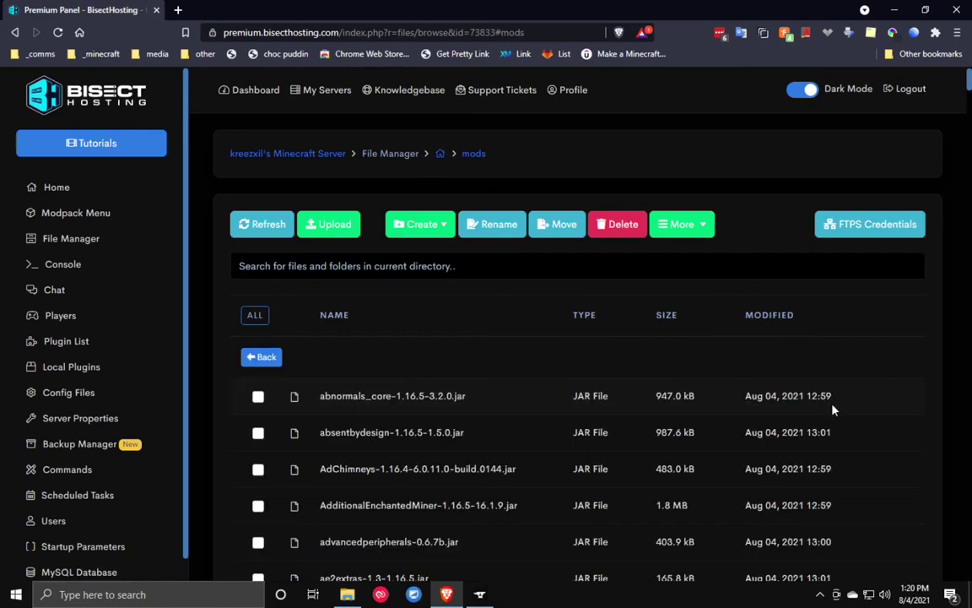
pyautogui.scroll(-20, 829, 416)
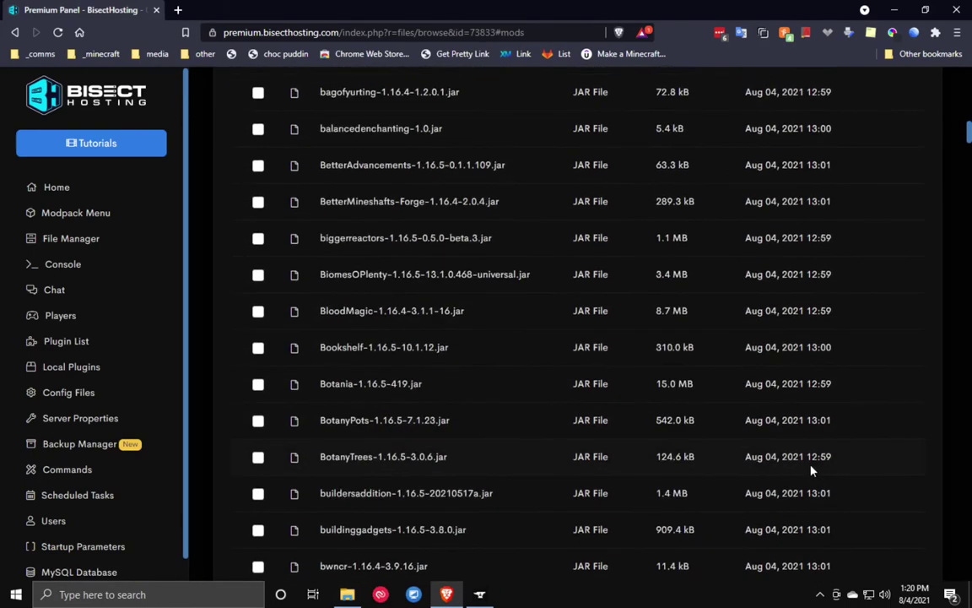
pyautogui.scroll(-15, 810, 471)
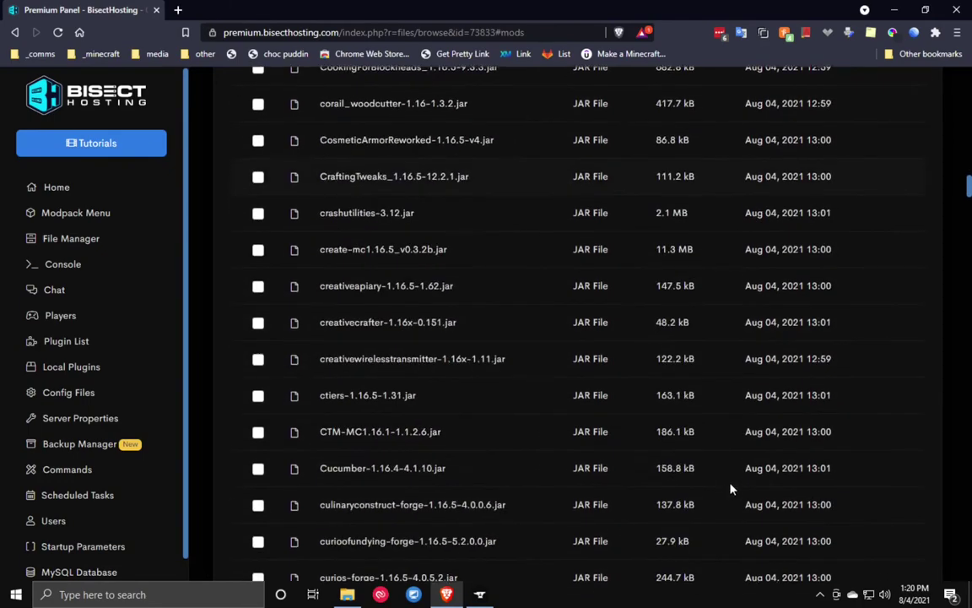
pyautogui.scroll(-8, 731, 487)
pyautogui.scroll(6, 724, 489)
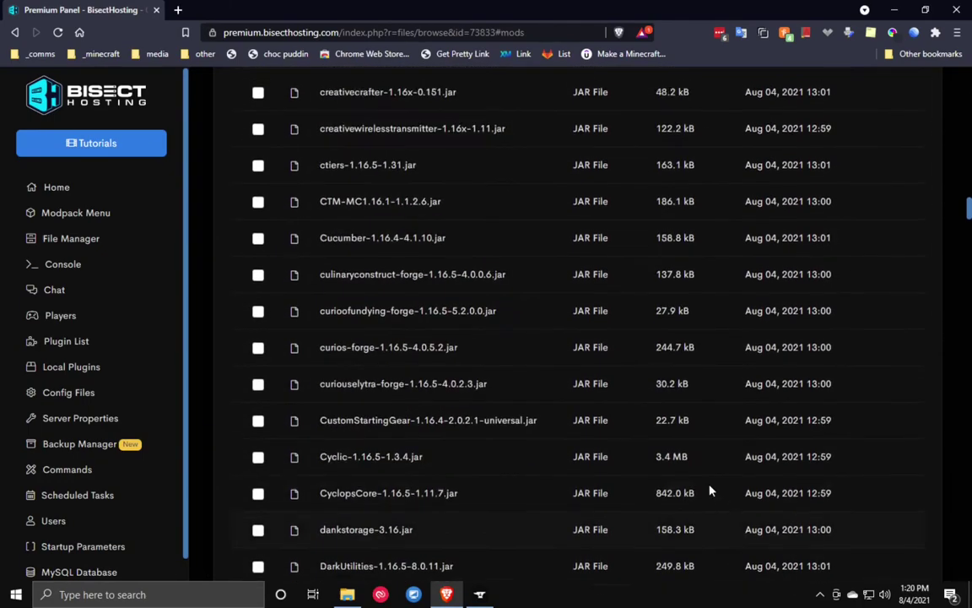
pyautogui.scroll(20, 709, 489)
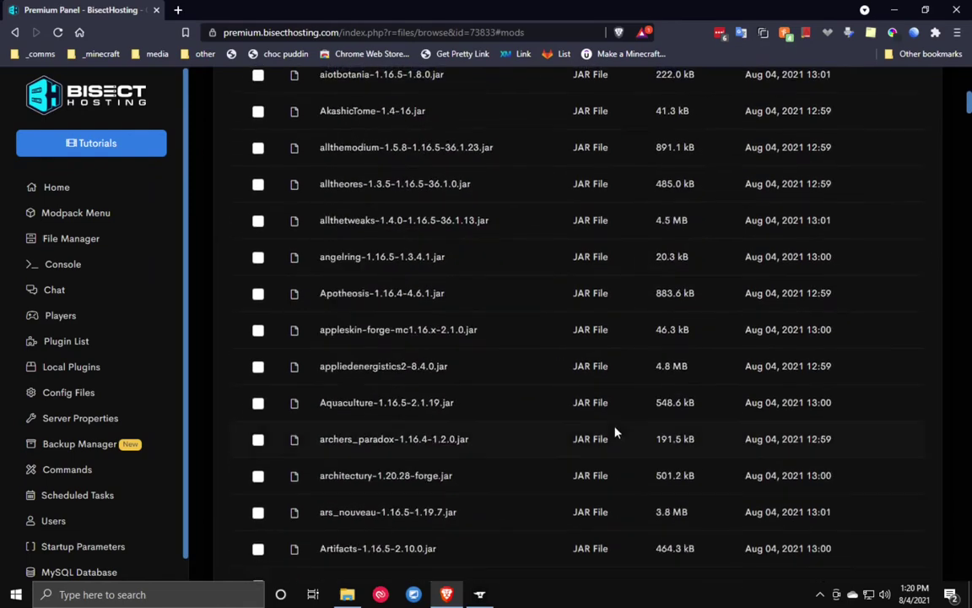
pyautogui.scroll(7, 614, 432)
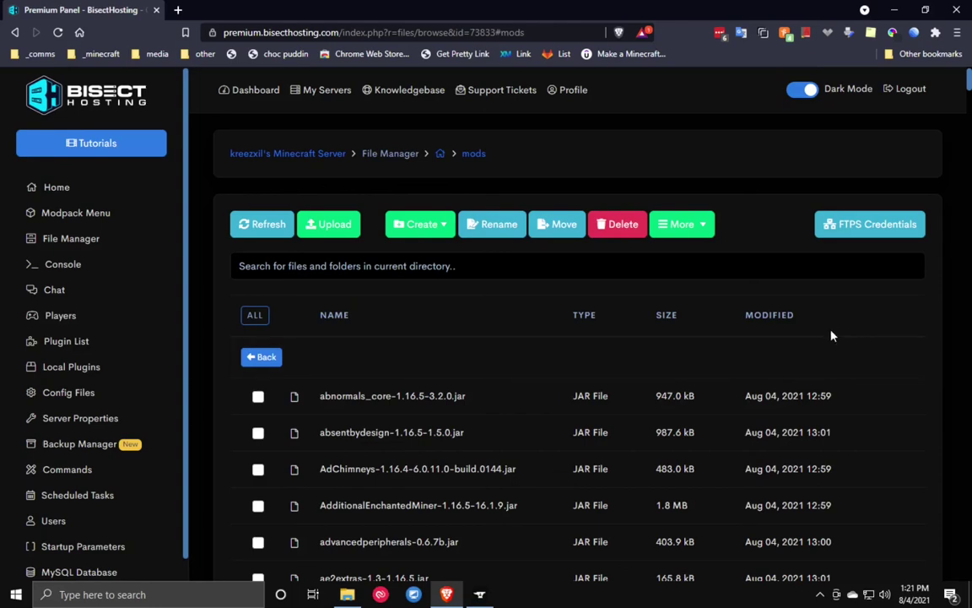
pyautogui.scroll(-5, 522, 446)
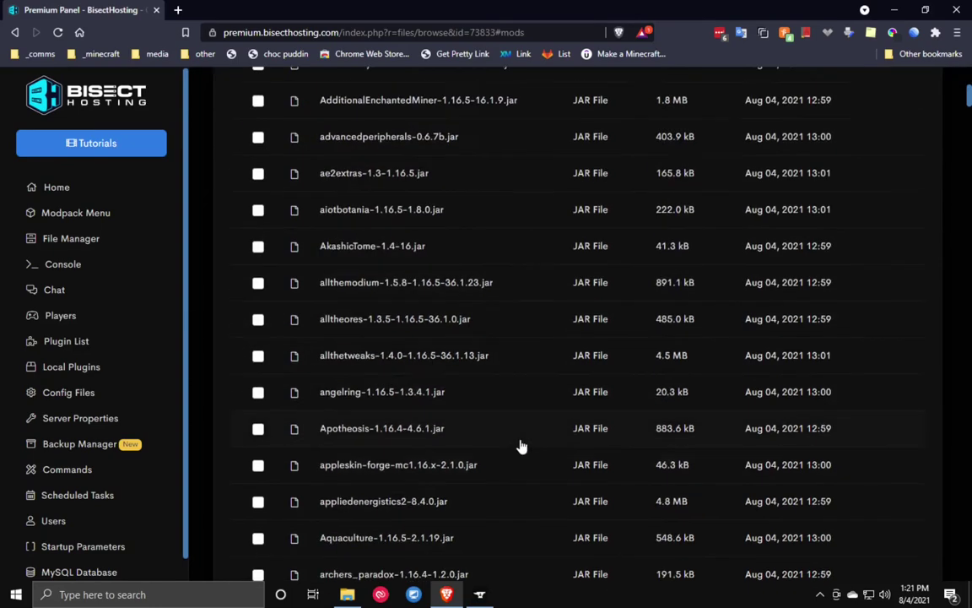
pyautogui.scroll(-15, 538, 456)
pyautogui.scroll(12, 557, 438)
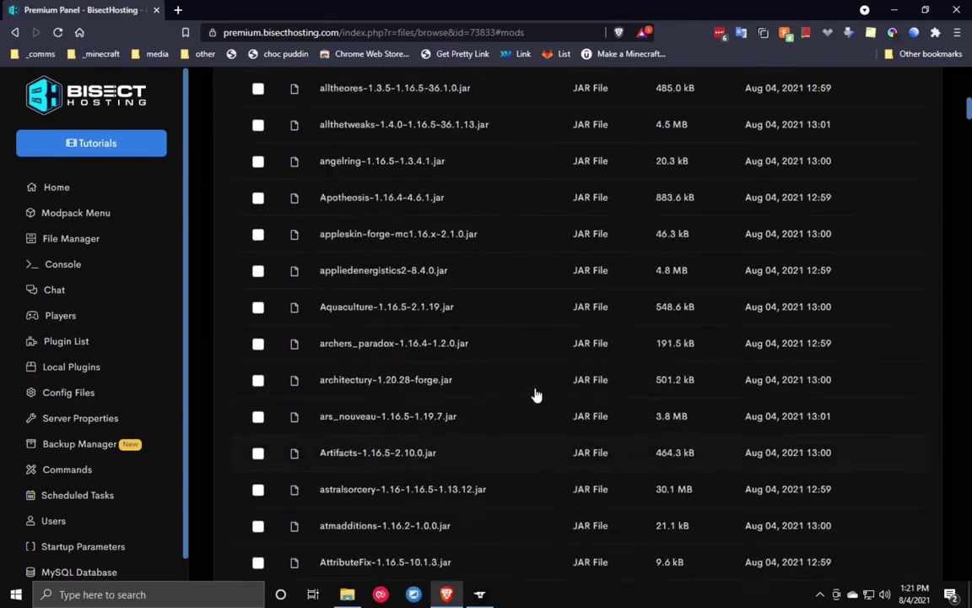
pyautogui.scroll(10, 536, 394)
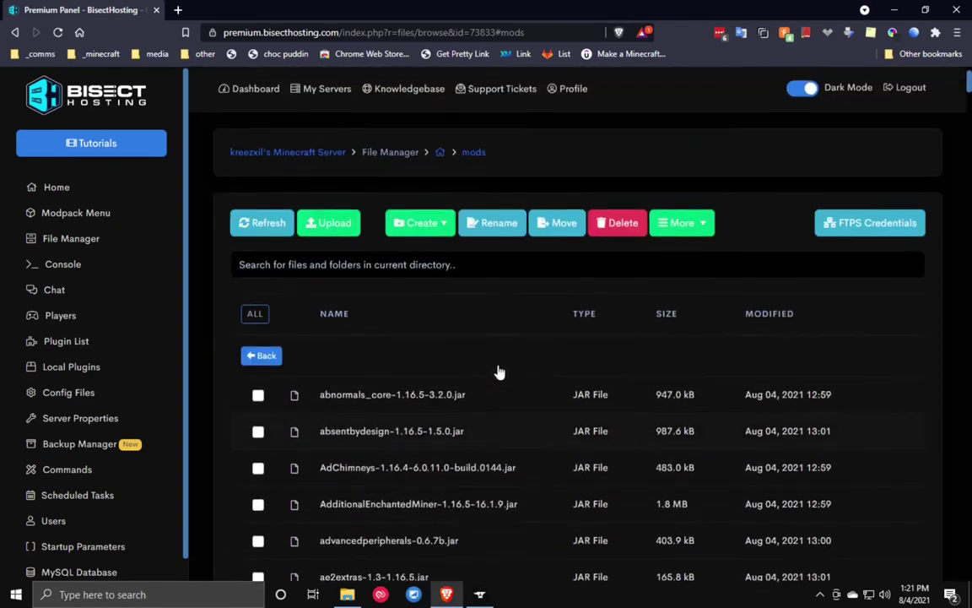
# Step: In the console, start then stop the server, and force-kill it with confirmation
pyautogui.click(64, 272)
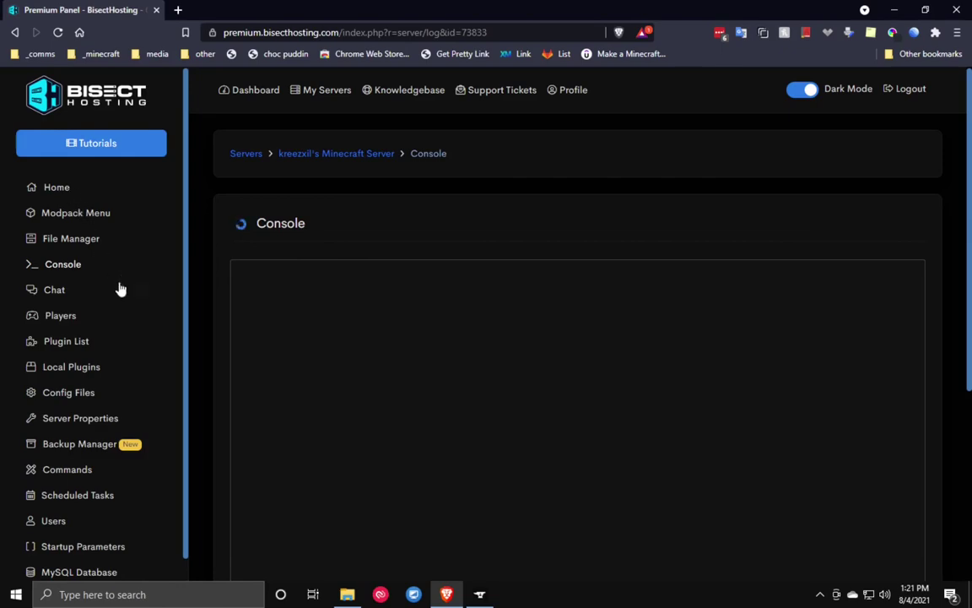
pyautogui.scroll(-5, 217, 362)
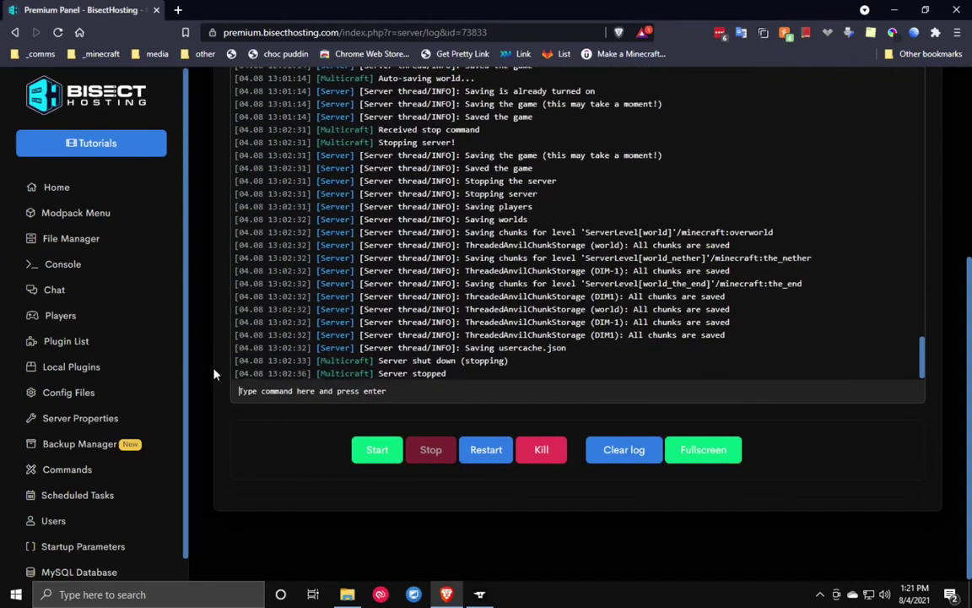
pyautogui.click(381, 457)
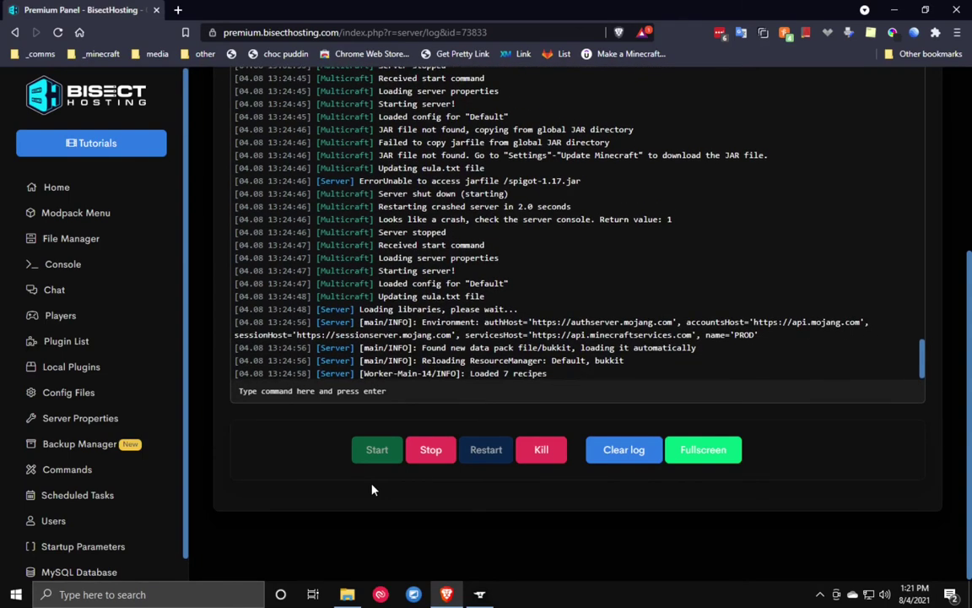
pyautogui.click(428, 448)
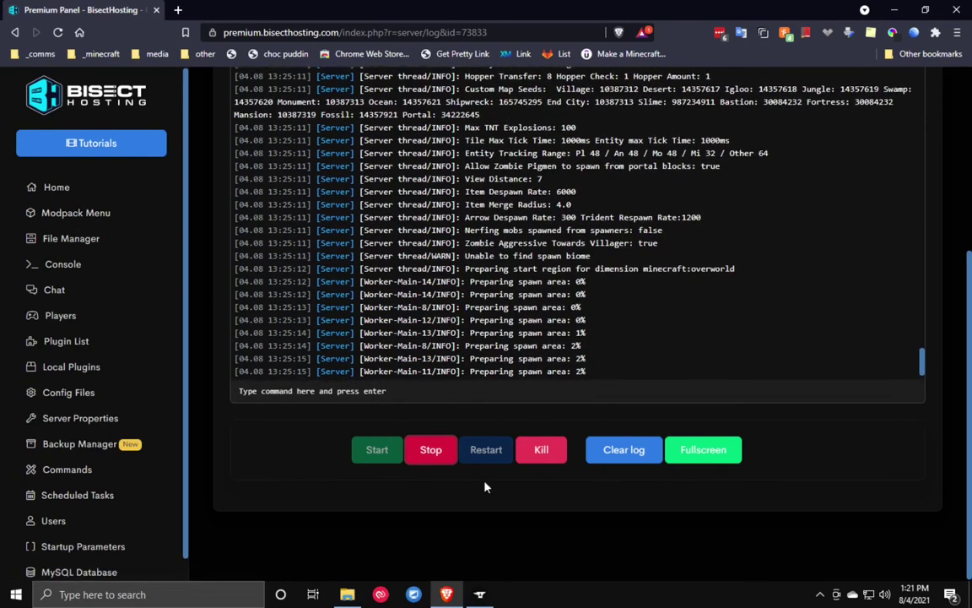
pyautogui.click(542, 452)
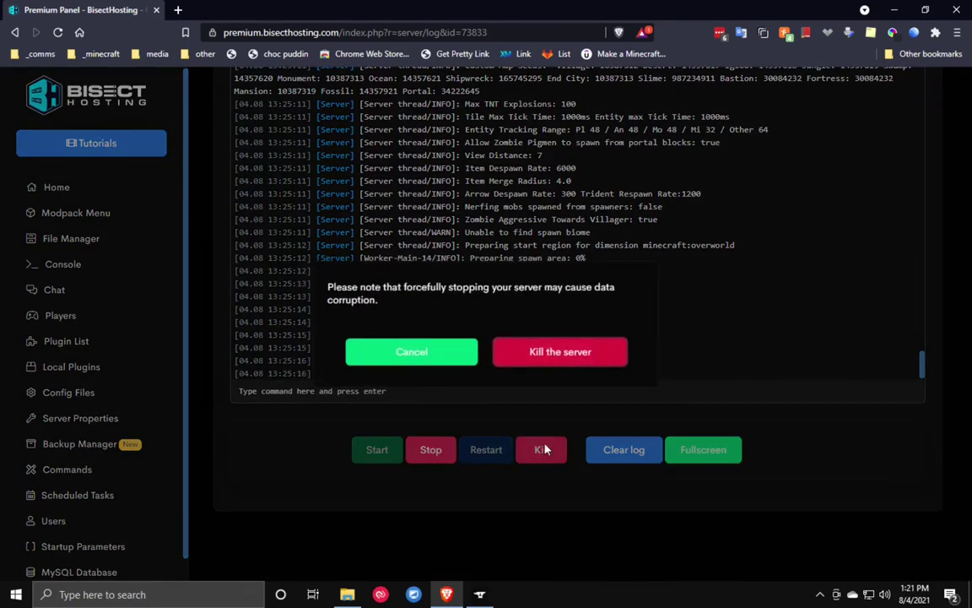
pyautogui.click(557, 352)
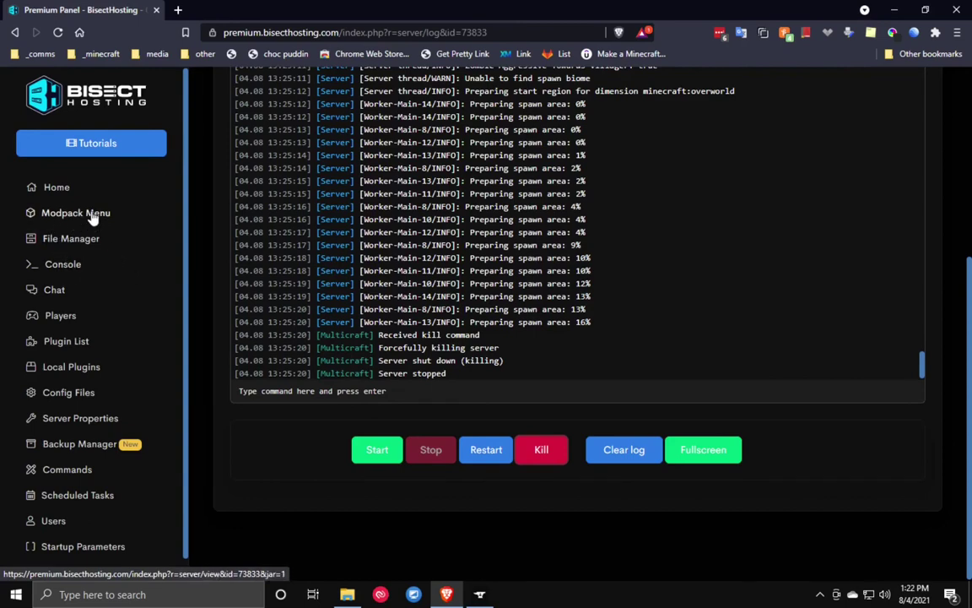
# Step: Save Forge Latest 36.2.2 (Minecraft 1.16.5) as the server JAR, keeping the existing server files
pyautogui.click(92, 213)
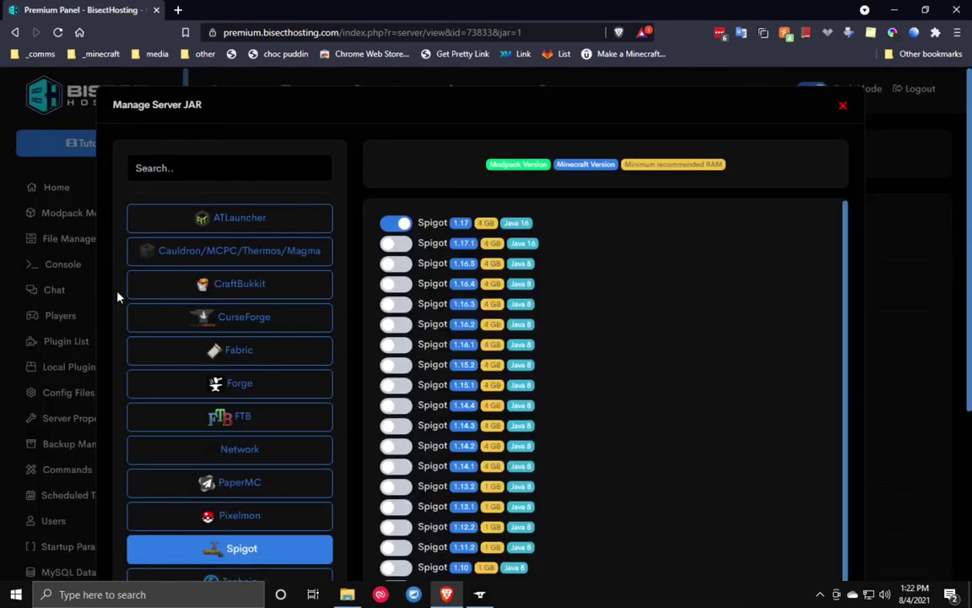
pyautogui.scroll(-3, 221, 381)
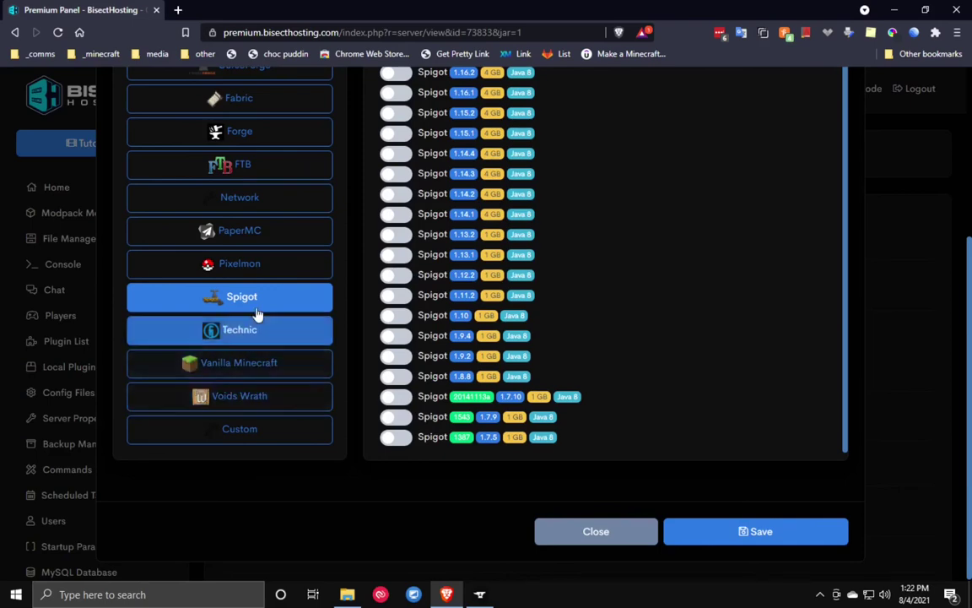
pyautogui.scroll(2, 264, 246)
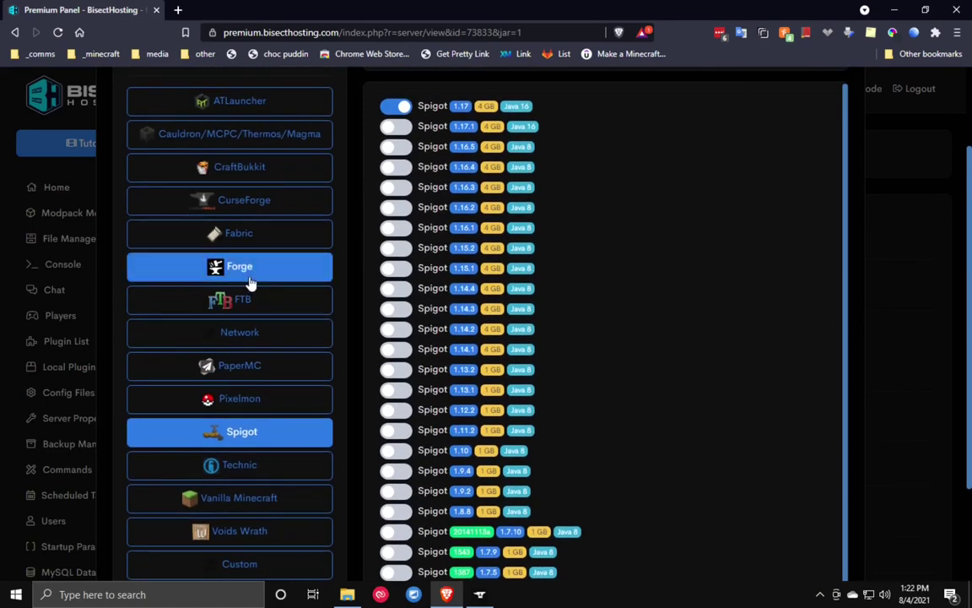
pyautogui.click(250, 278)
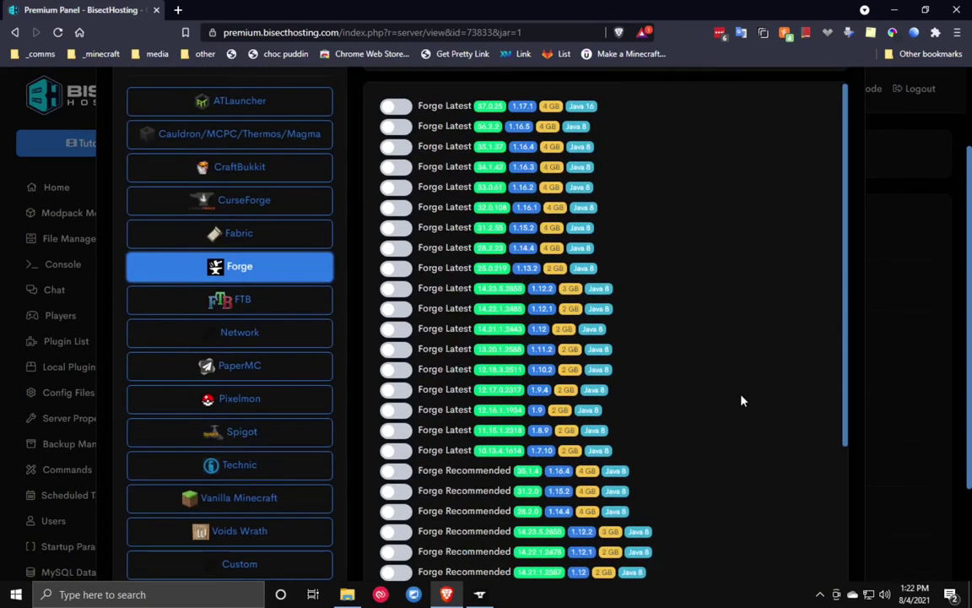
pyautogui.scroll(2, 741, 401)
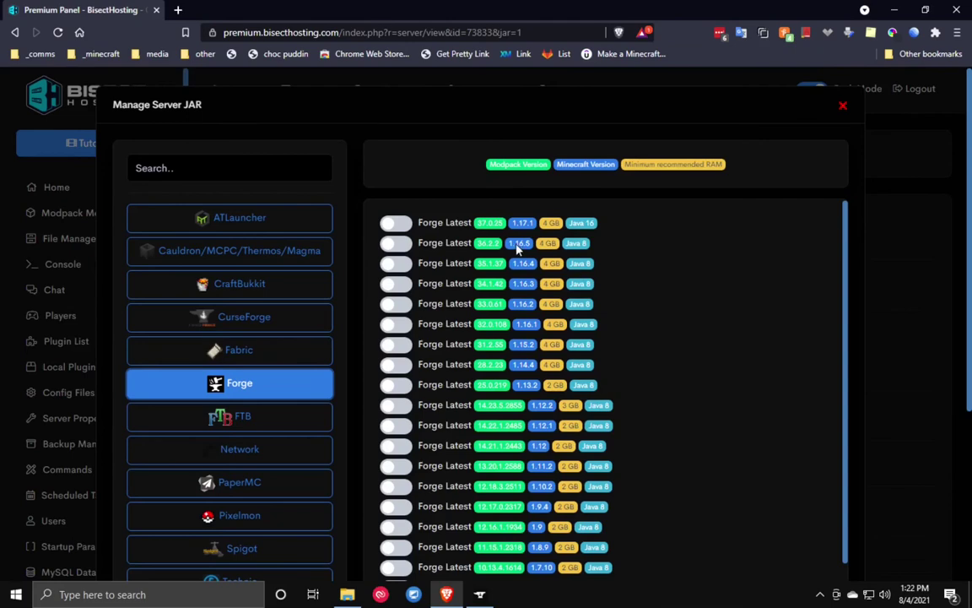
pyautogui.click(398, 244)
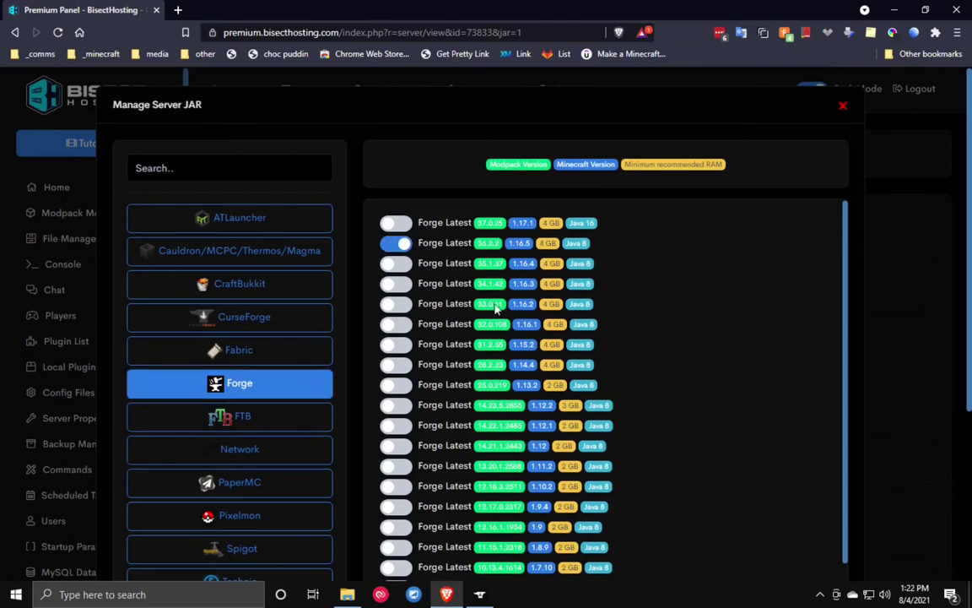
pyautogui.scroll(-6, 746, 430)
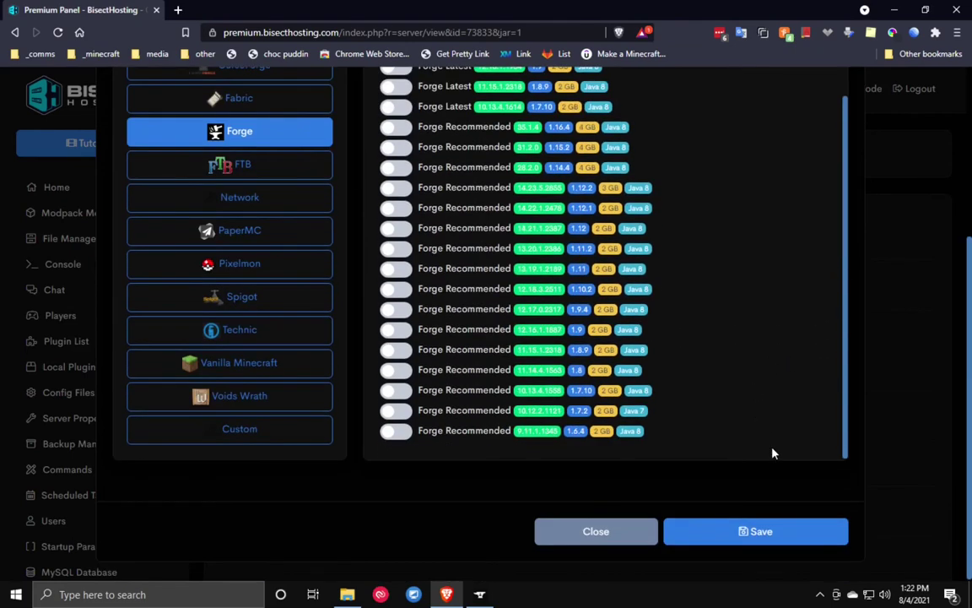
pyautogui.click(759, 533)
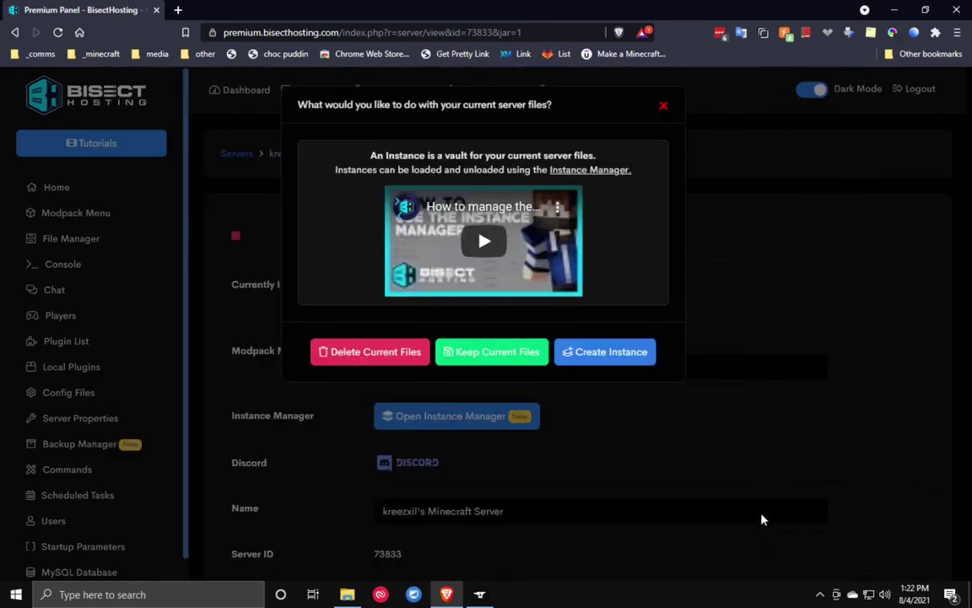
pyautogui.click(503, 352)
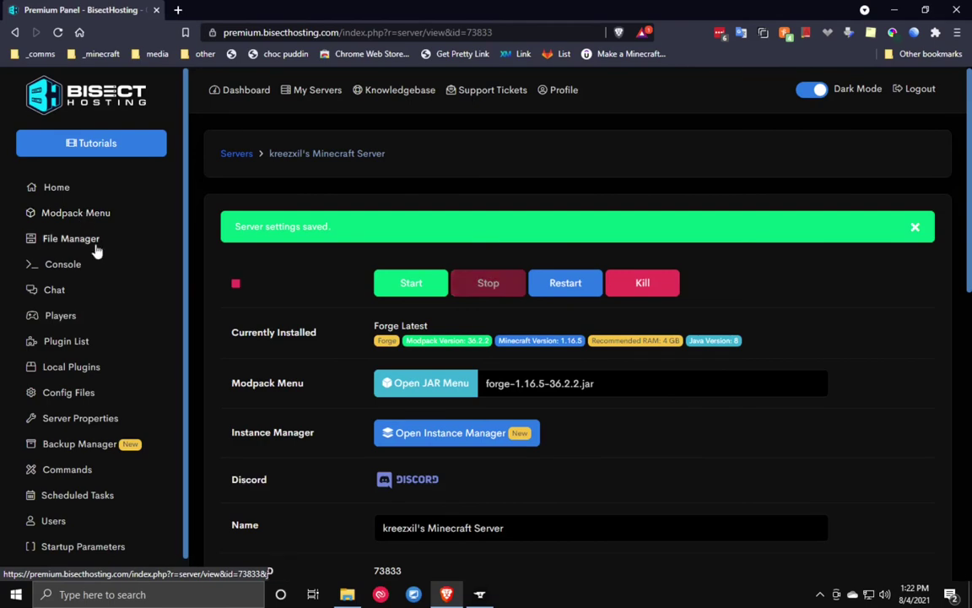
# Step: Restart the server from the Console so the log shows Forge loading the mods
pyautogui.click(66, 265)
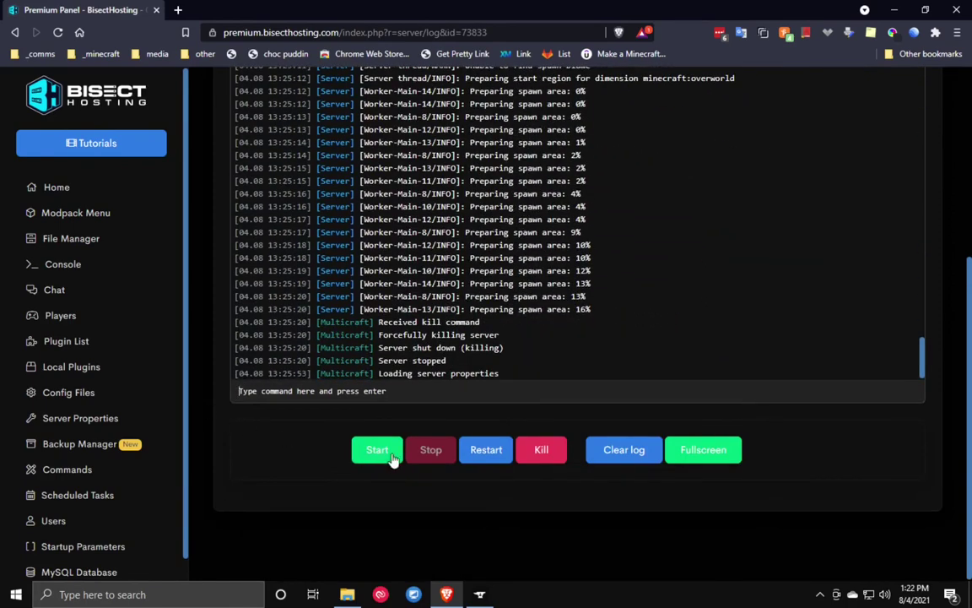
pyautogui.click(486, 453)
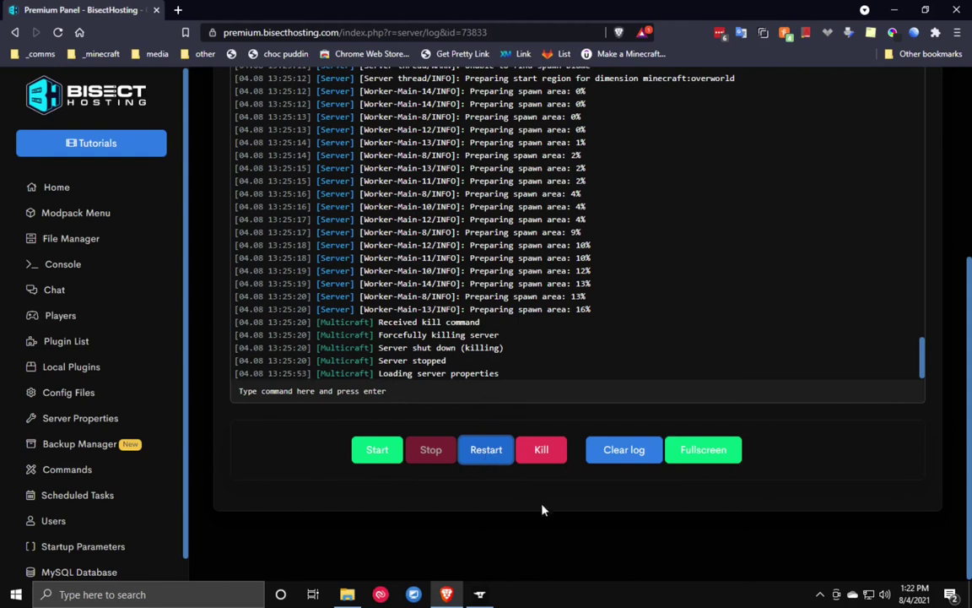